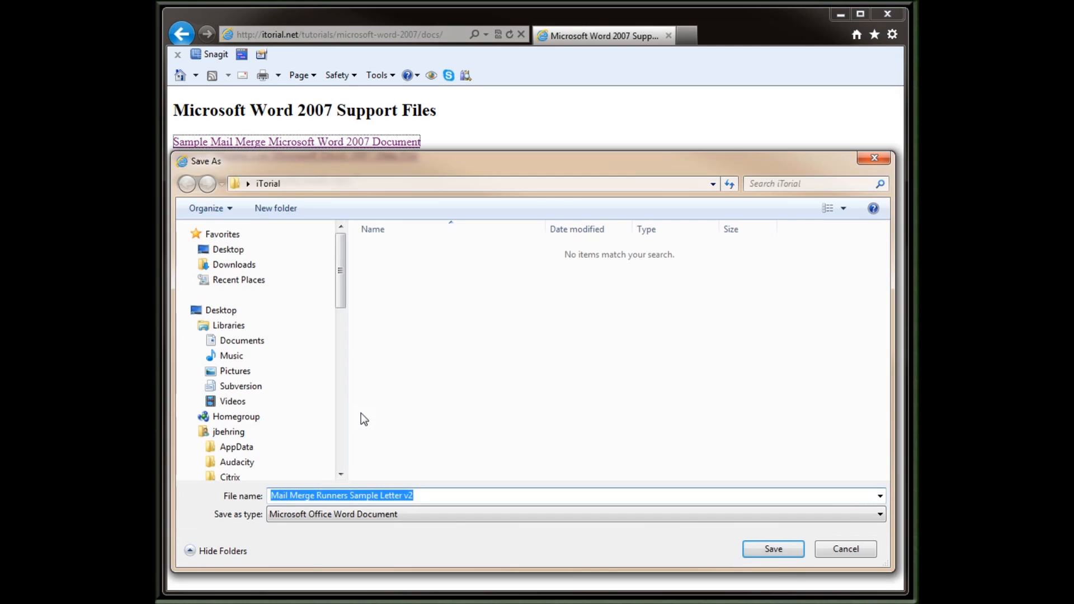
# Step: Save the sample mail merge letter and the sample mailing list workbook excel-mailmerge-runners-sample-data-v2 to the iTorial folder
pyautogui.click(787, 549)
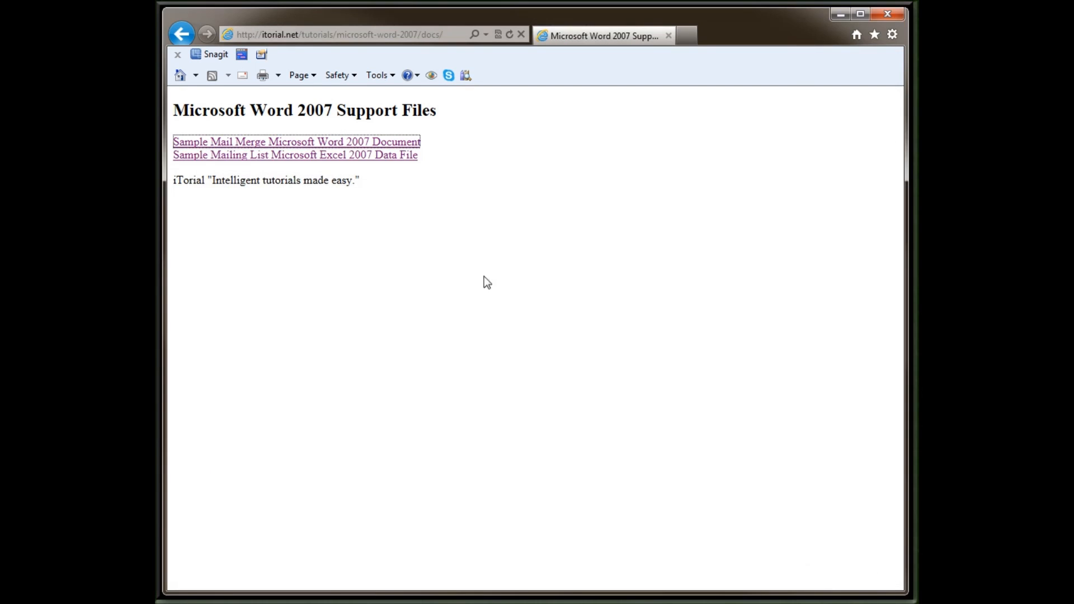
pyautogui.click(384, 156)
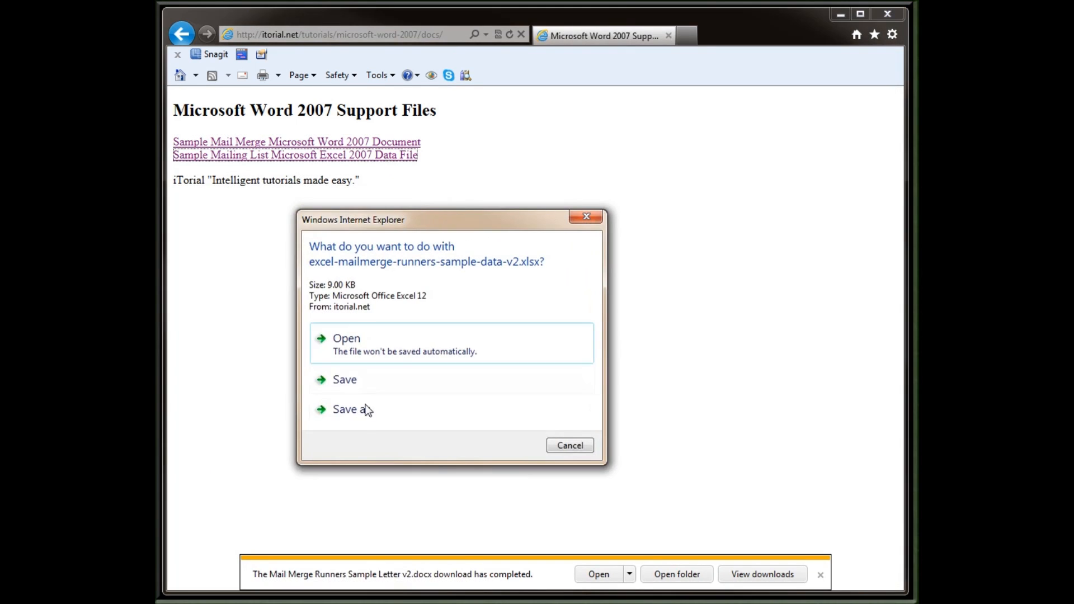
pyautogui.click(361, 411)
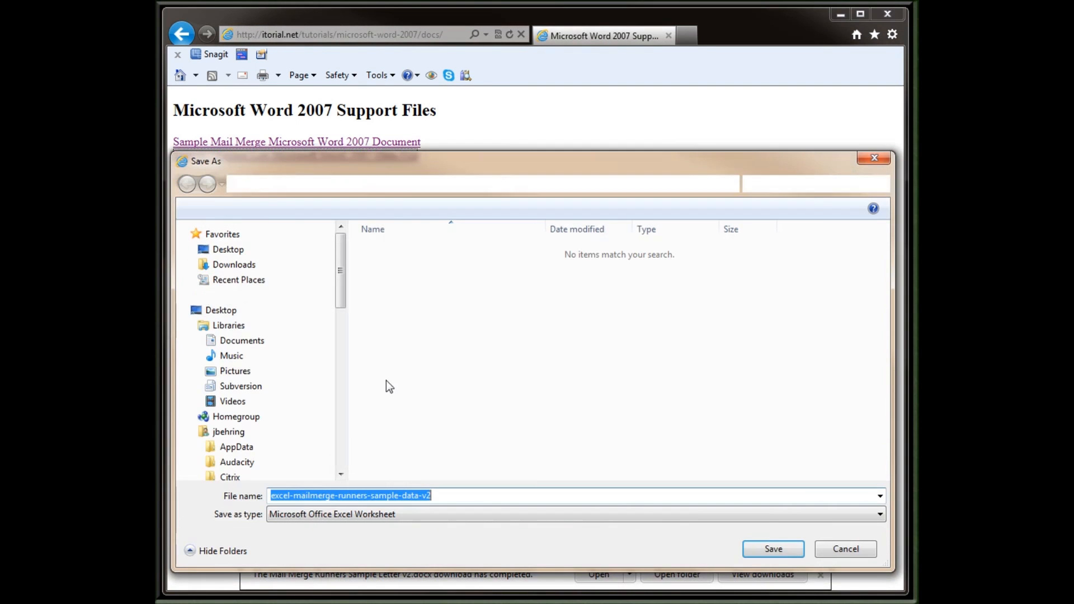
pyautogui.click(771, 548)
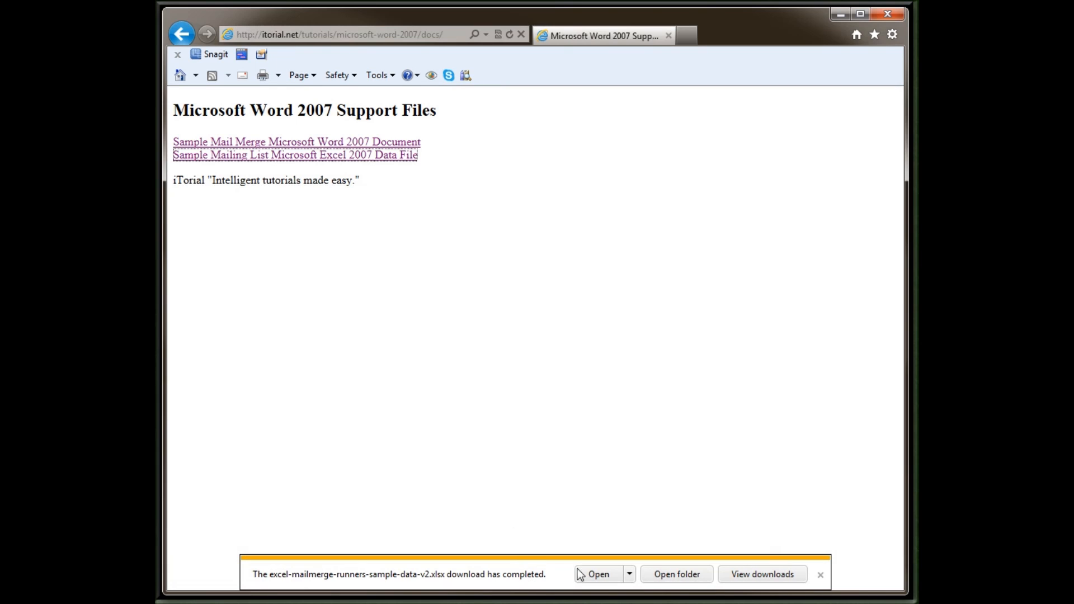
# Step: Open the downloaded excel-mailmerge-runners-sample-data-v2 workbook from its folder and examine the column headings in row 1
pyautogui.click(667, 575)
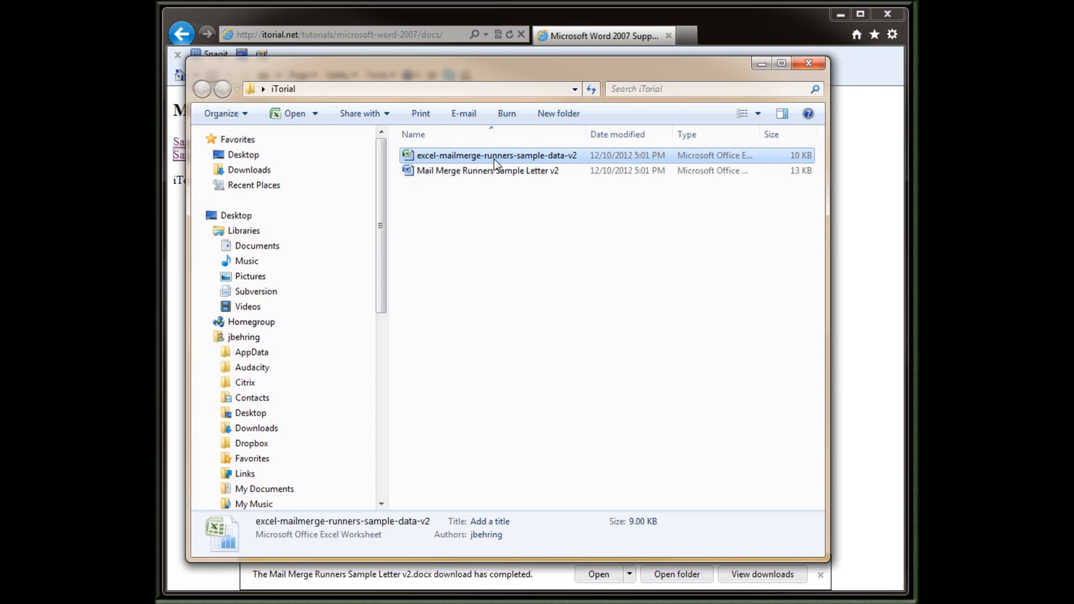
pyautogui.doubleClick(494, 159)
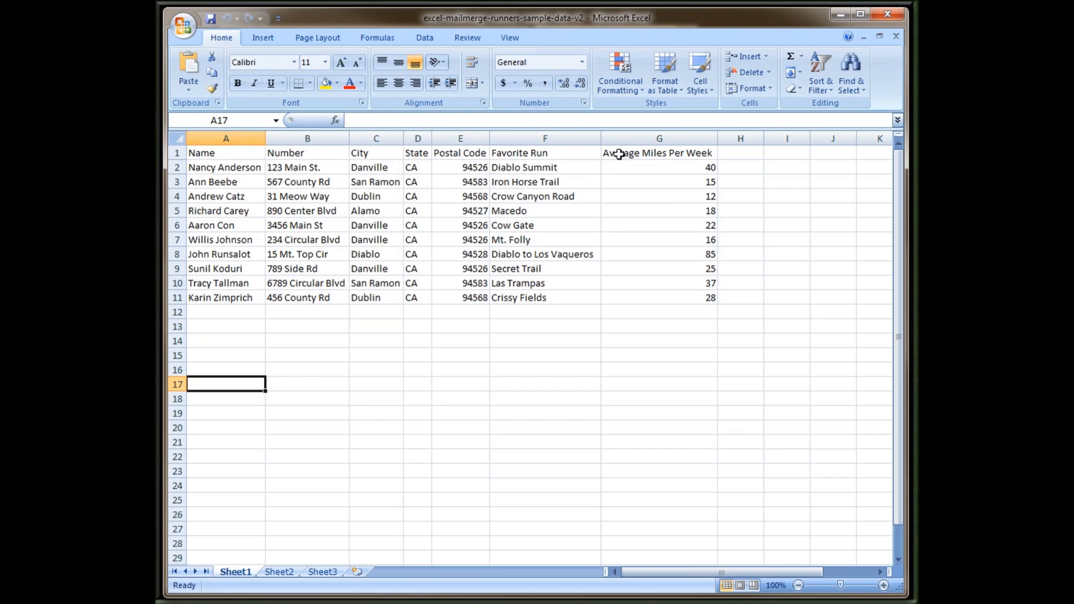
pyautogui.moveTo(668, 151); pyautogui.dragTo(197, 148)
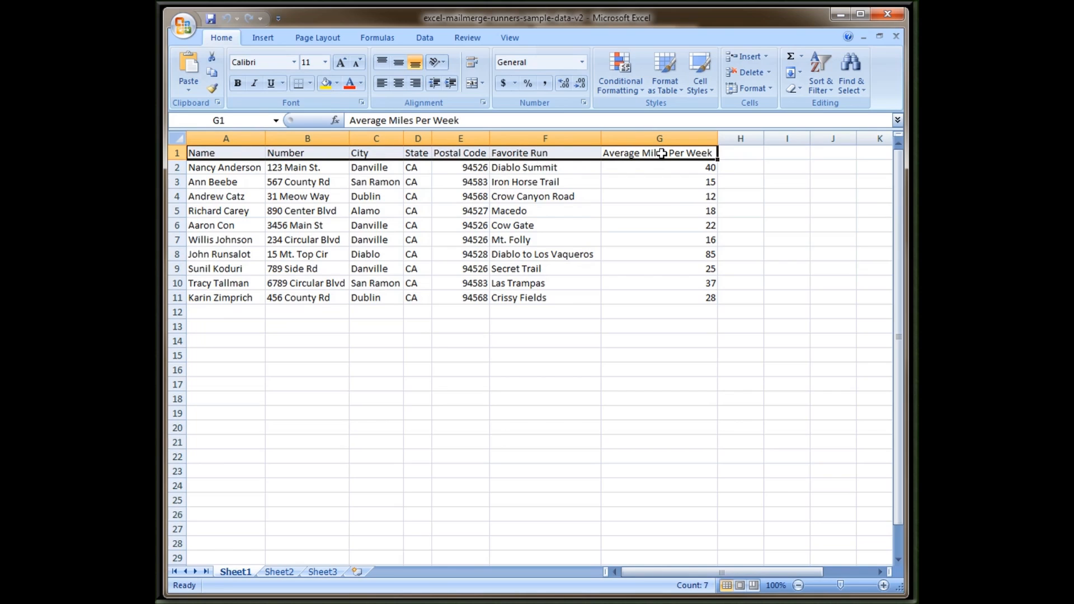
pyautogui.click(305, 341)
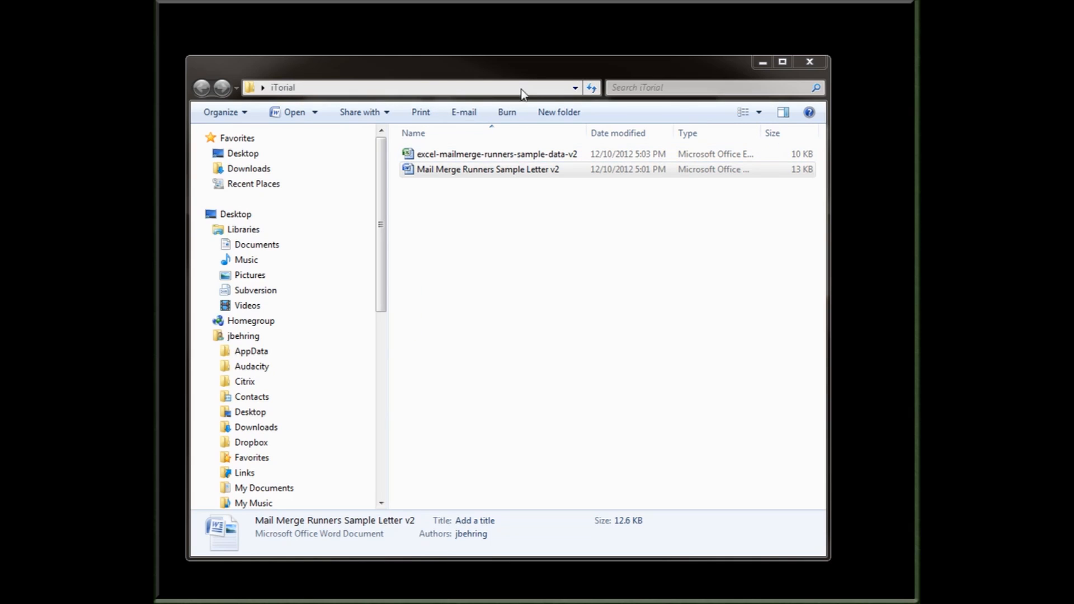
# Step: Copy the iTorial folder's path and open the Mail Merge Runners Sample Letter v2 document from that folder
pyautogui.click(486, 86)
pyautogui.hotkey('ctrl', 'c')
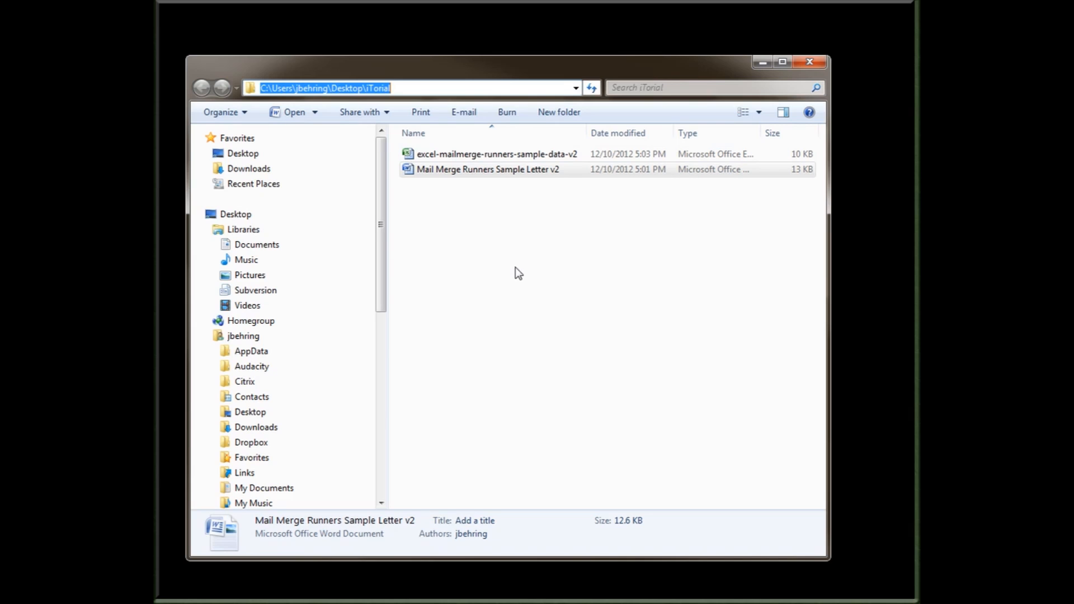
pyautogui.click(546, 312)
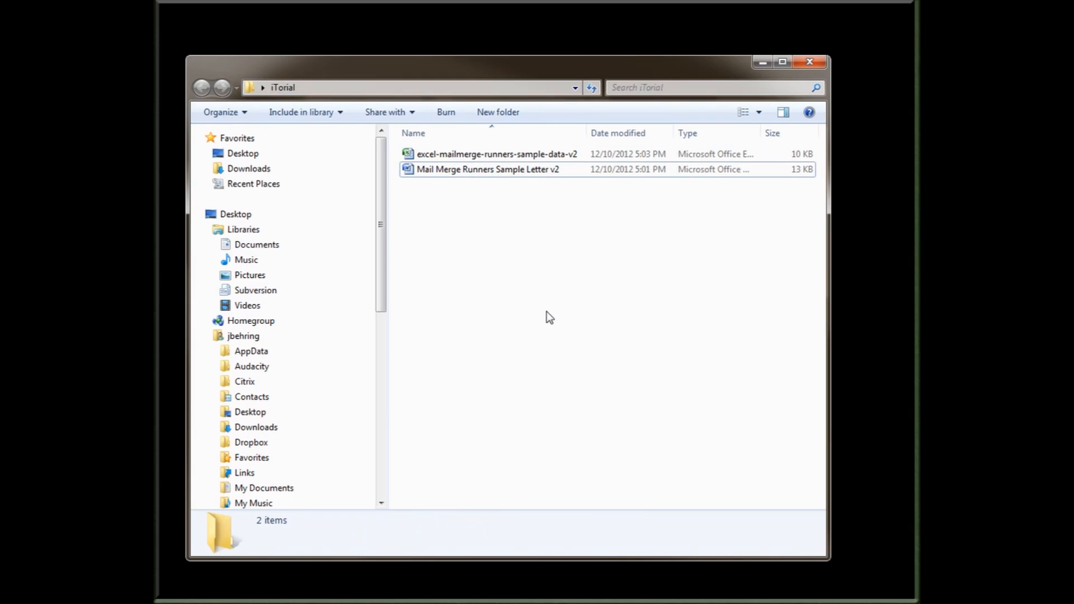
pyautogui.click(479, 171)
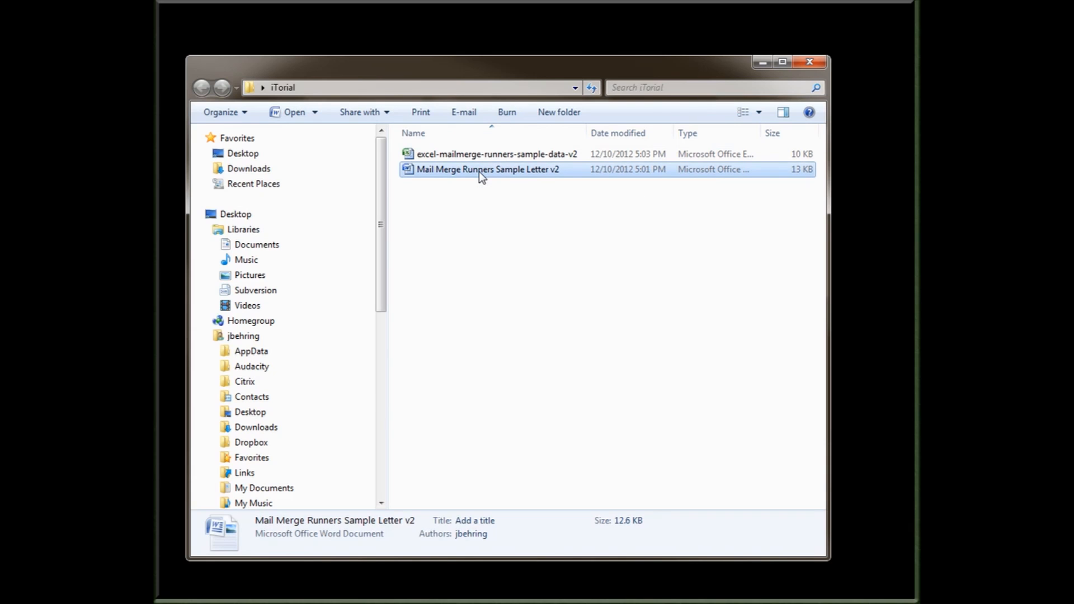
pyautogui.doubleClick(478, 171)
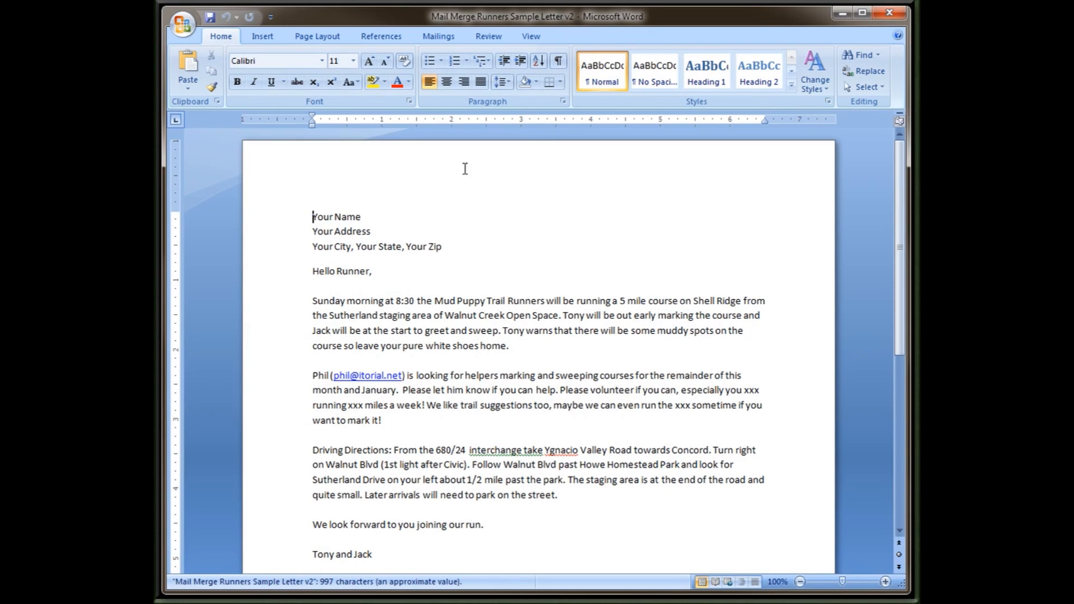
# Step: Start the step-by-step mail merge wizard for letters, with the current document as the starting document
pyautogui.click(429, 36)
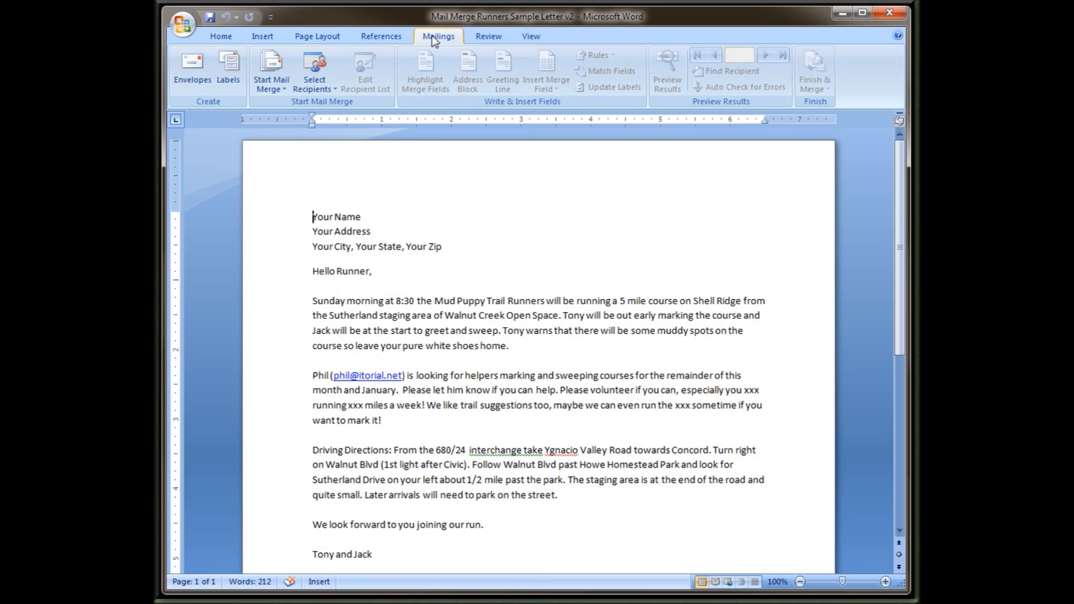
pyautogui.click(267, 69)
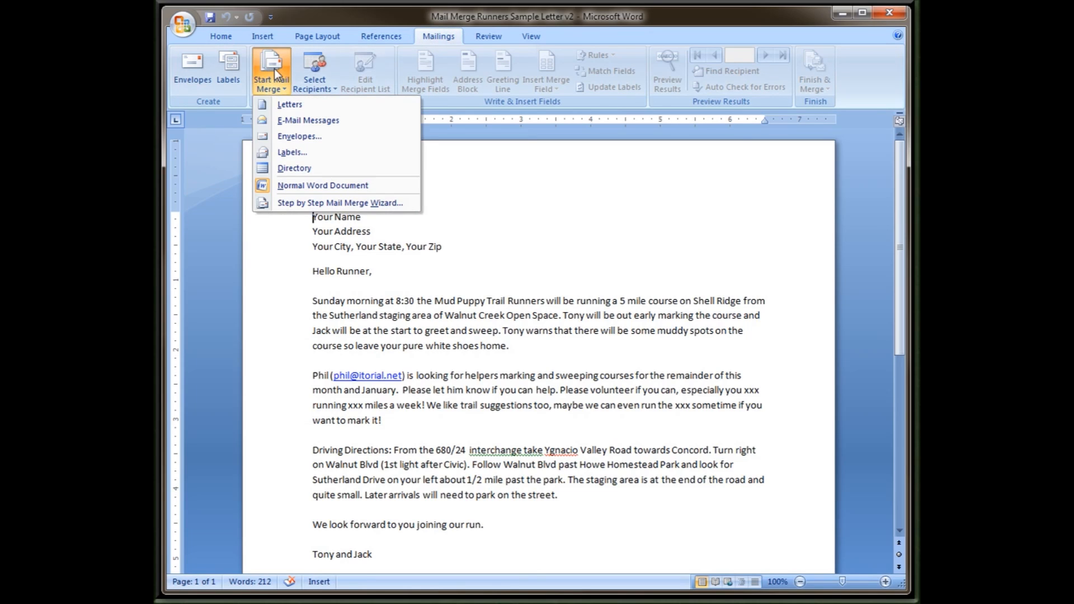
pyautogui.click(276, 203)
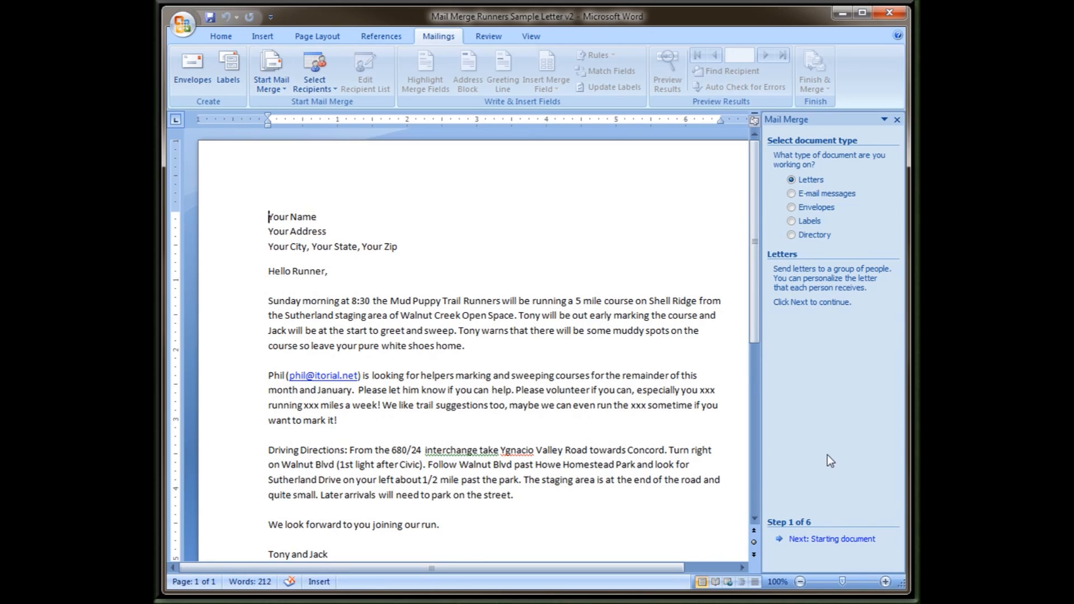
pyautogui.click(831, 539)
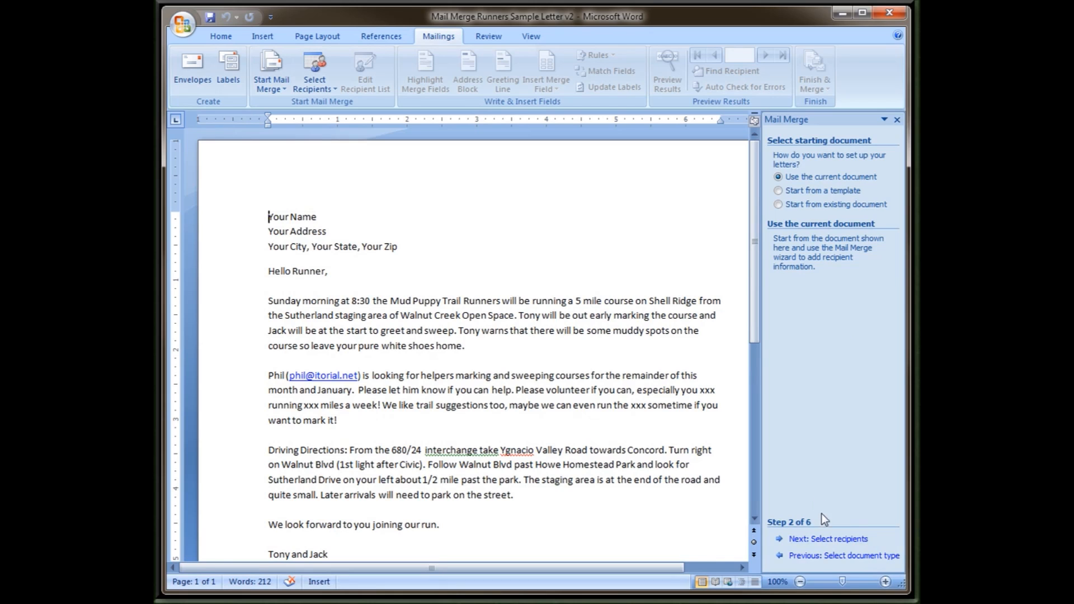
pyautogui.click(824, 539)
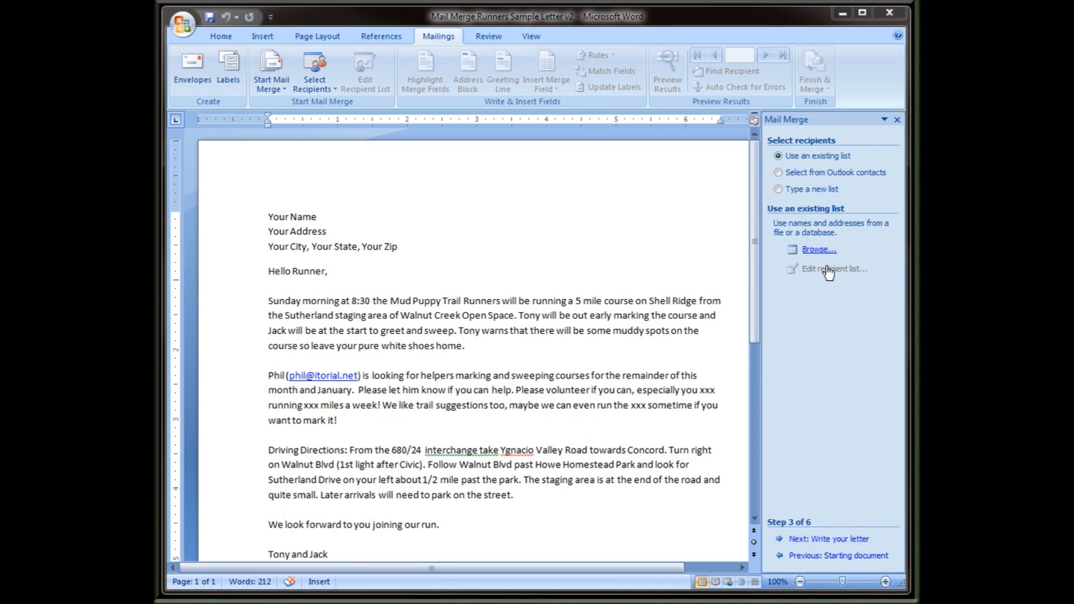
# Step: Load Sheet1$ of excel-mailmerge-runners-sample-data-v2 from the copied iTorial path as the recipient list, with the first row as column headers
pyautogui.click(792, 250)
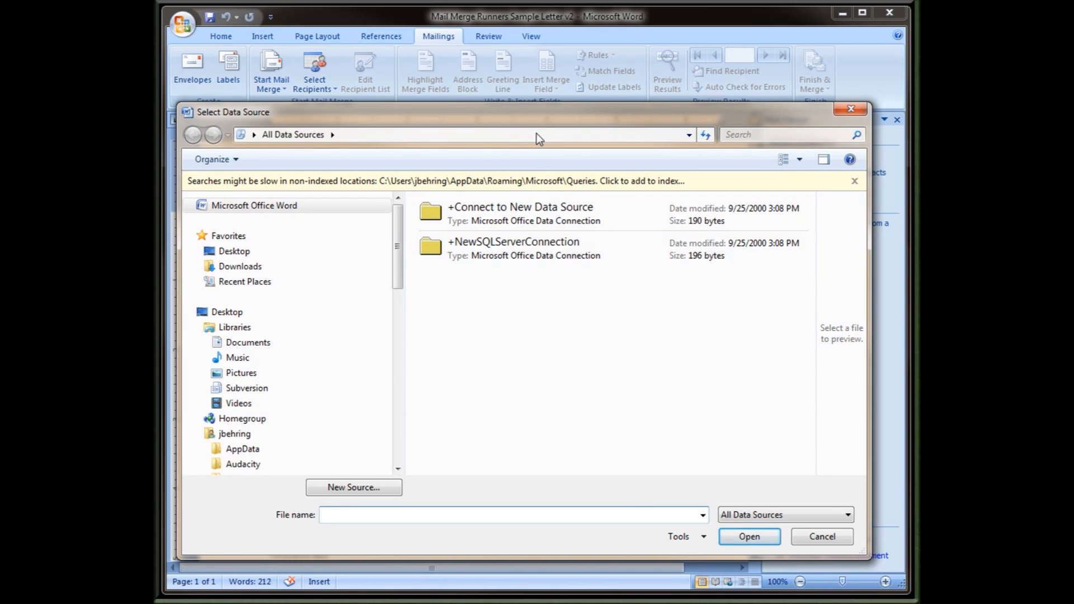
pyautogui.click(489, 136)
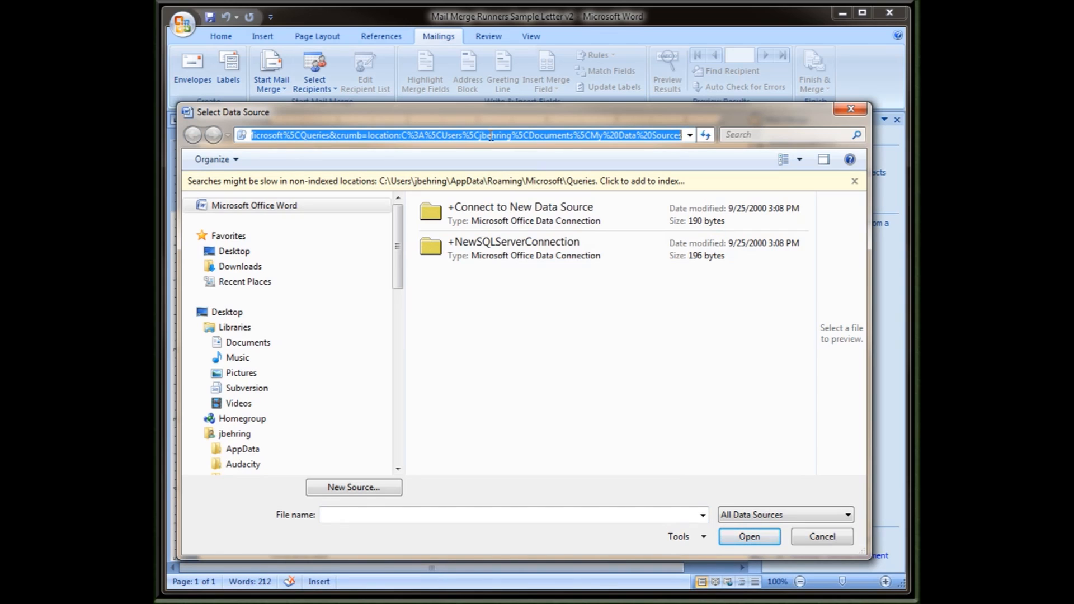
pyautogui.hotkey('ctrl', 'v')
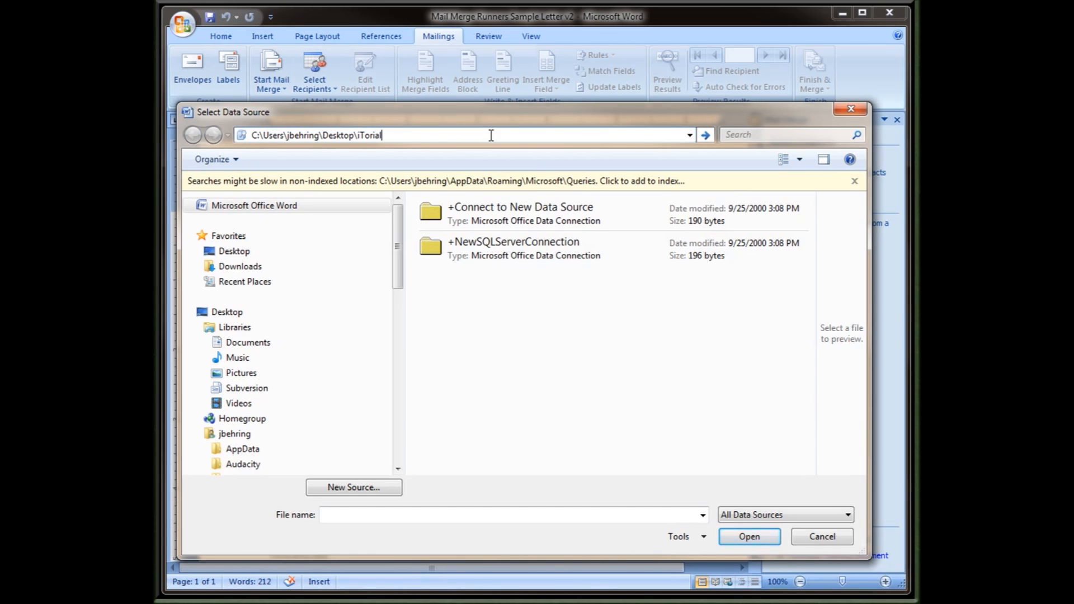
pyautogui.press('Return')
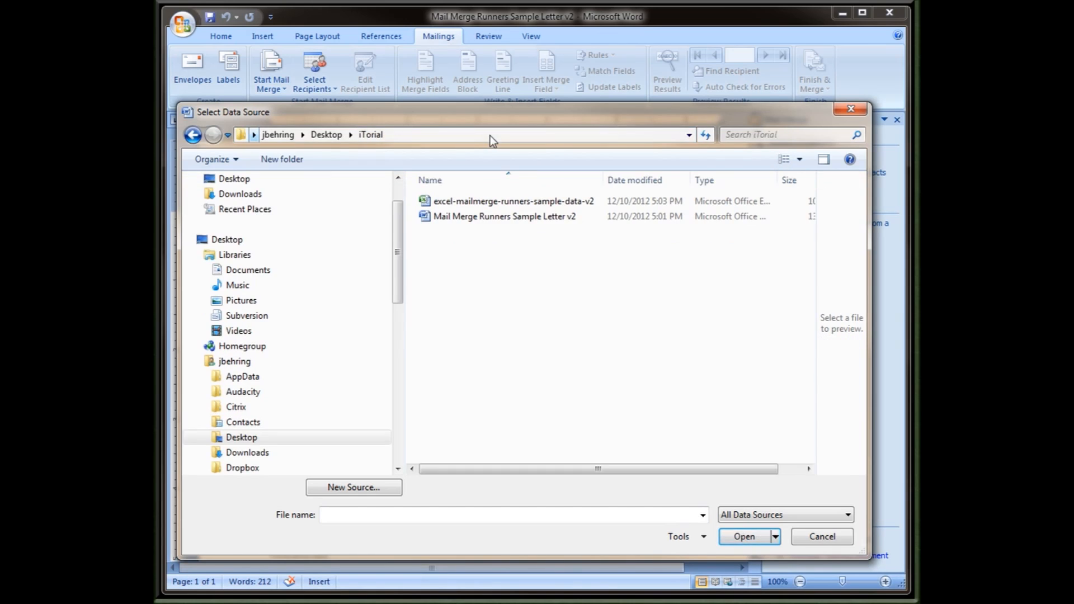
pyautogui.click(526, 205)
pyautogui.click(744, 536)
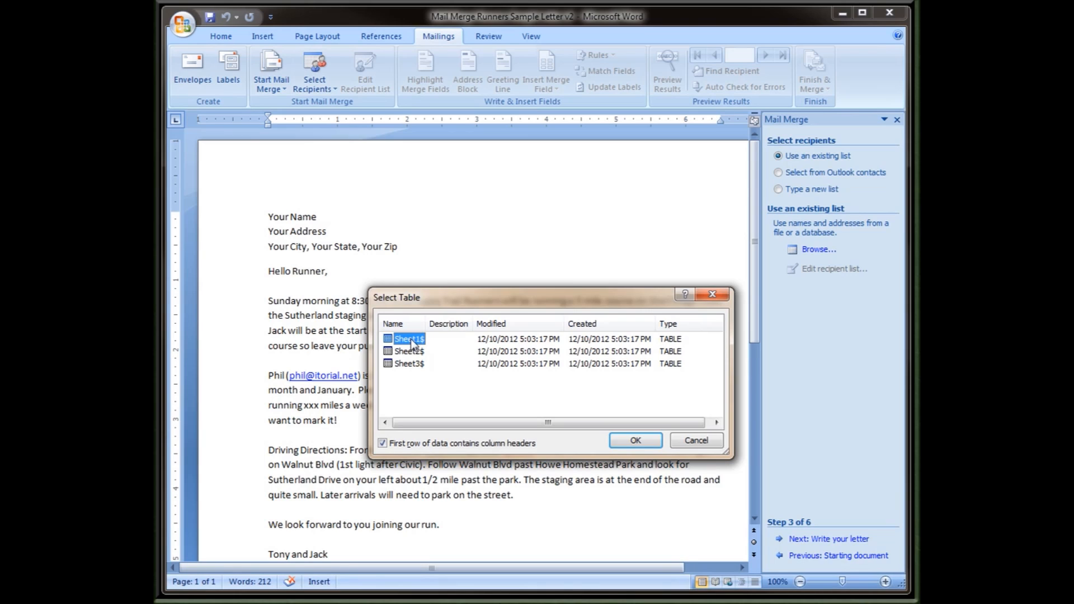
pyautogui.click(382, 444)
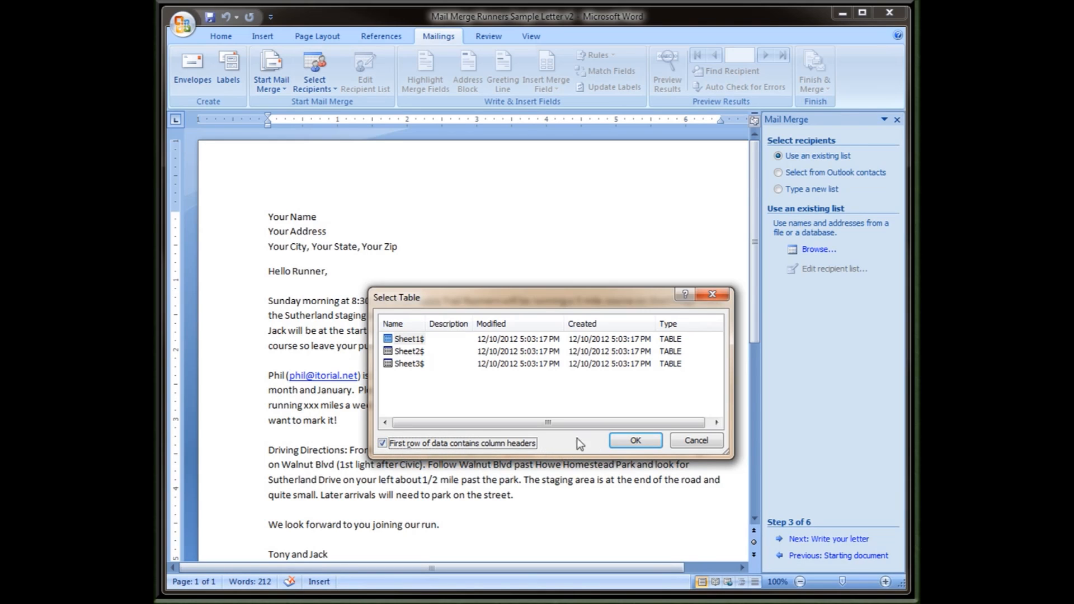
pyautogui.click(632, 441)
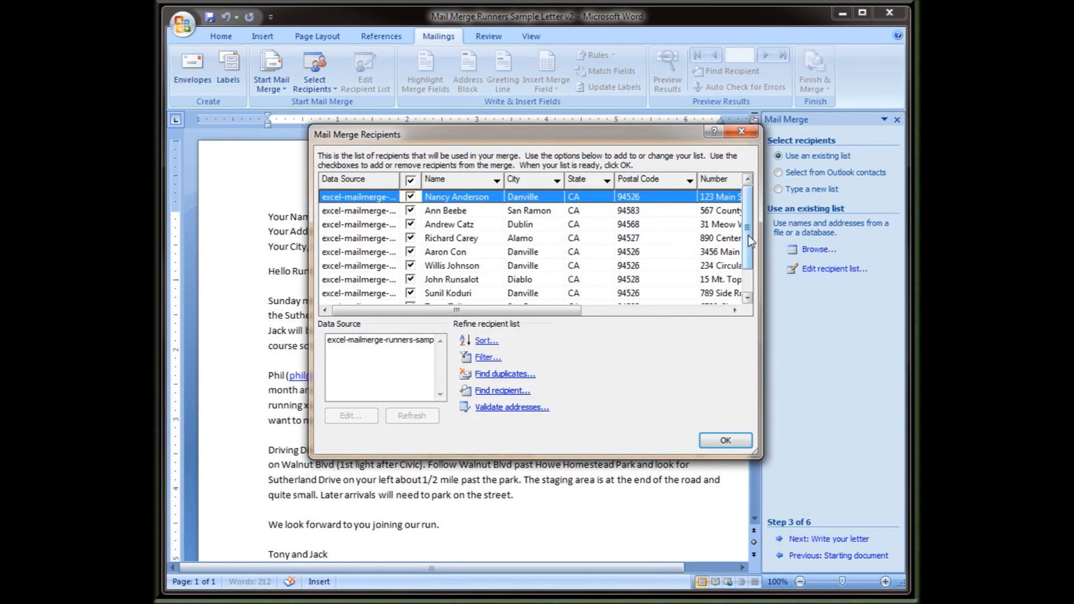
# Step: Exclude two recipients from the mail merge list and include them again
pyautogui.moveTo(749, 243); pyautogui.dragTo(749, 266)
pyautogui.click(410, 239)
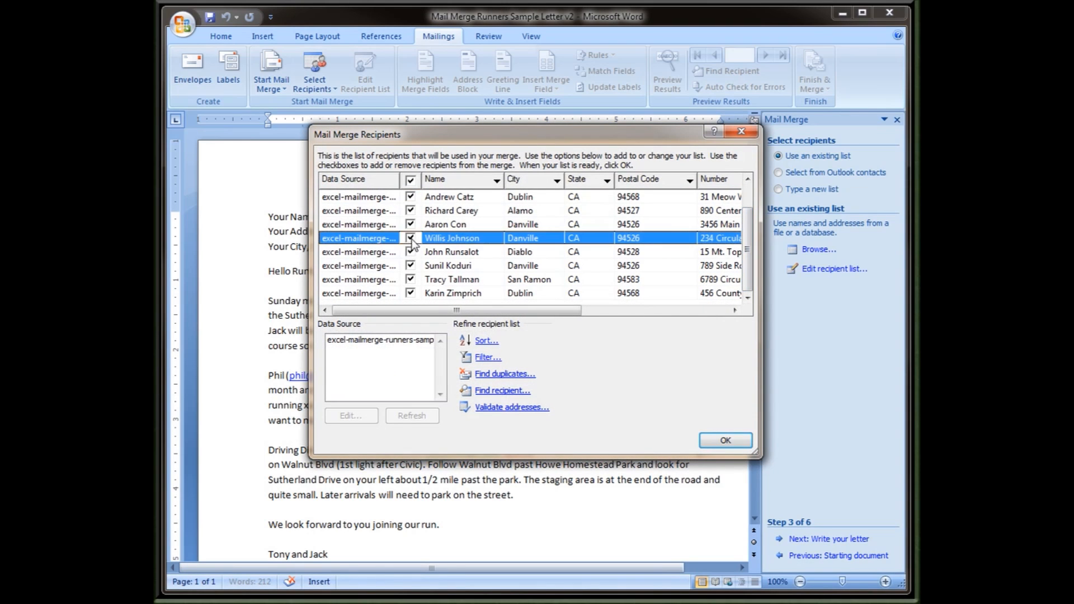
pyautogui.click(410, 224)
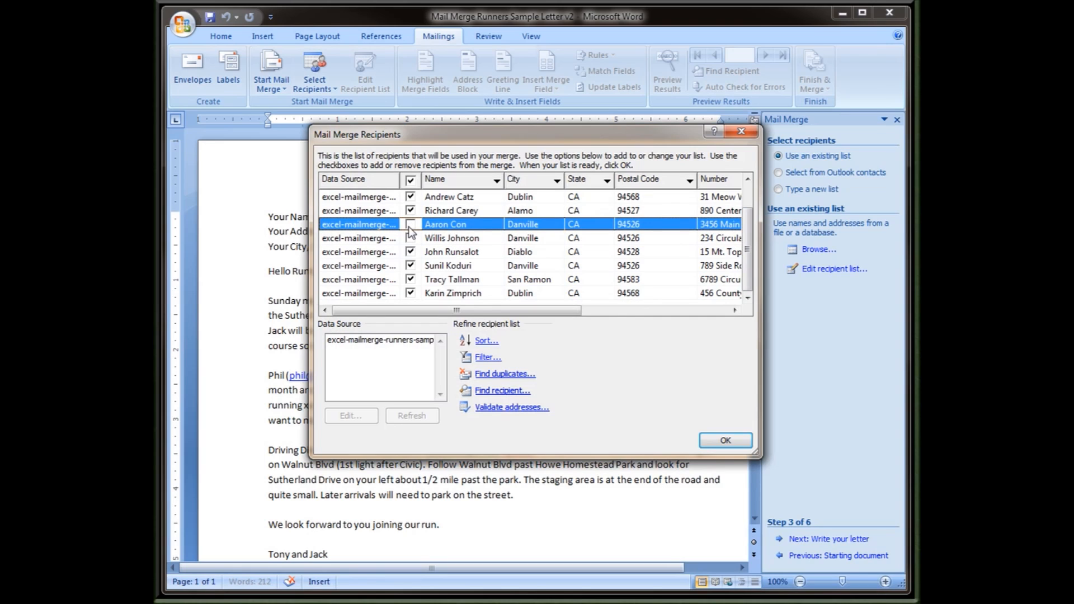
pyautogui.click(410, 238)
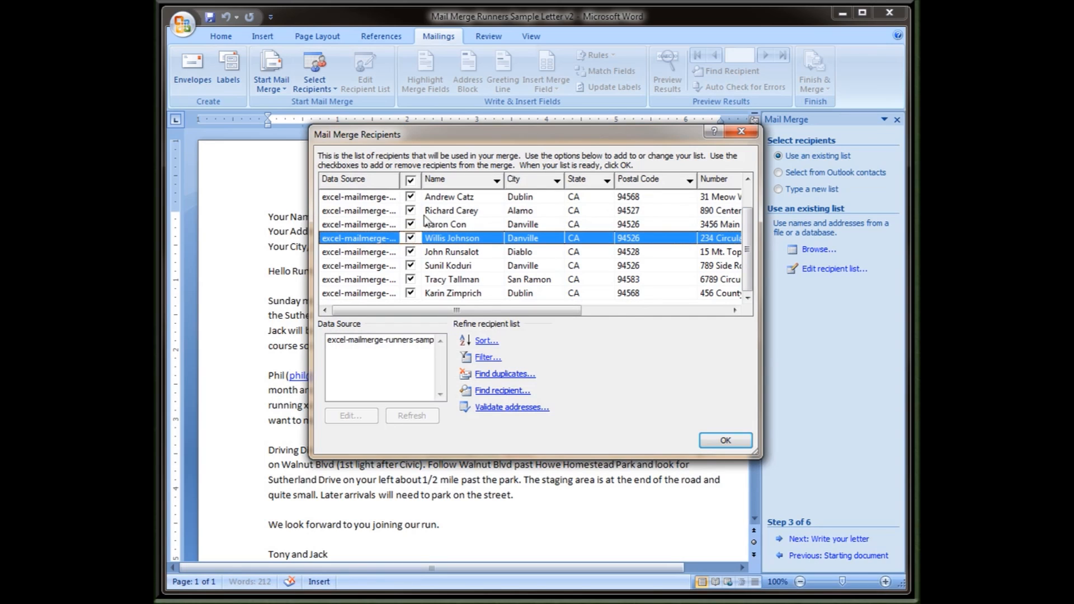
pyautogui.moveTo(750, 264); pyautogui.dragTo(744, 220)
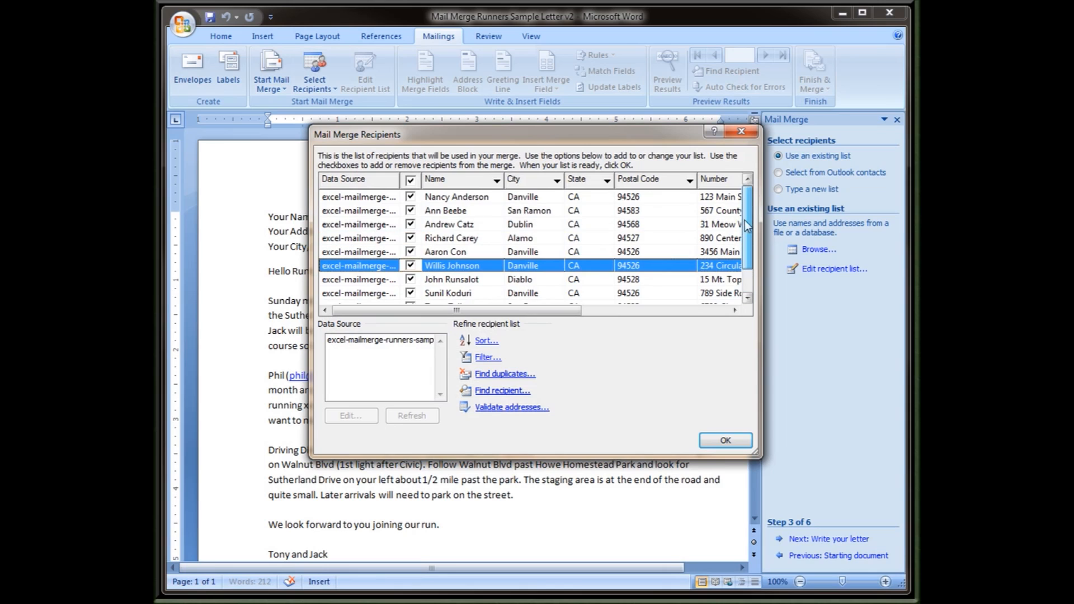
# Step: Accept the recipient list with everyone included and advance the wizard to writing the letter
pyautogui.click(725, 440)
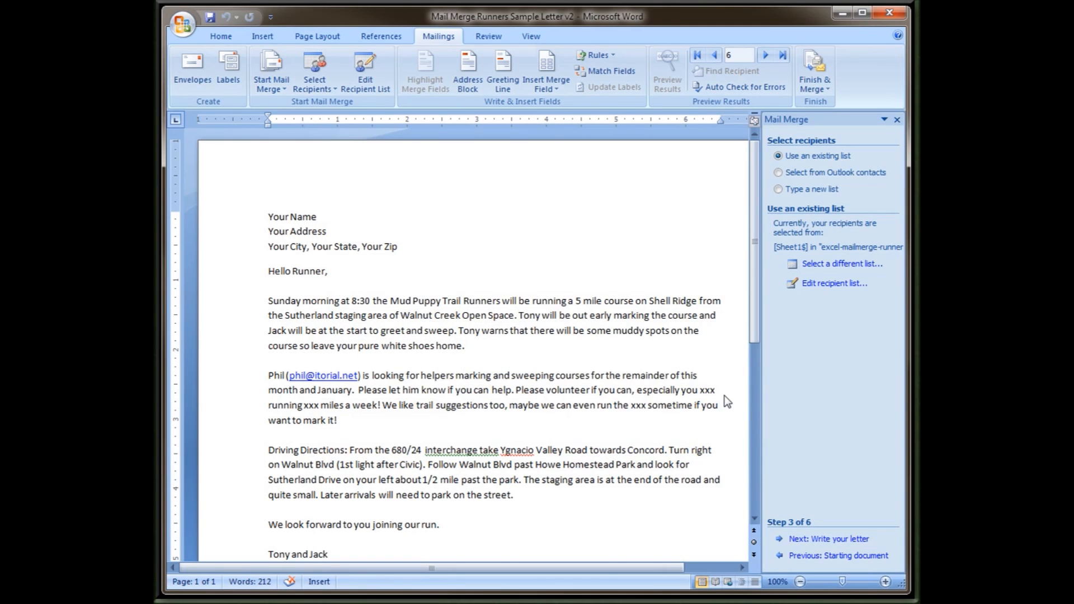
pyautogui.click(836, 539)
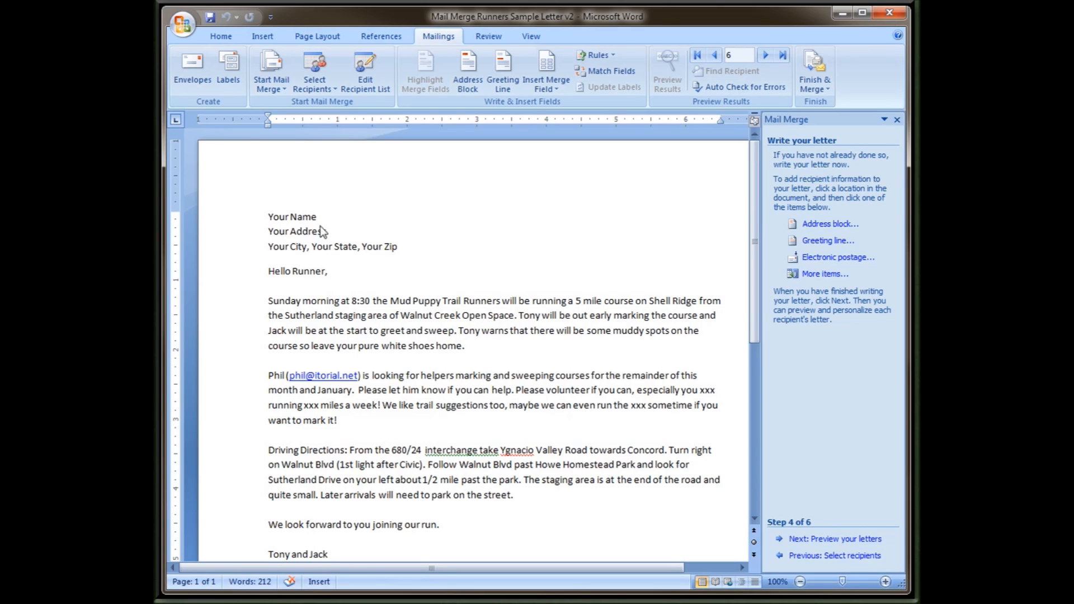
# Step: Replace the "Your Name" placeholder at the top of the letter with the Name merge field from the database fields
pyautogui.moveTo(320, 217); pyautogui.dragTo(272, 217)
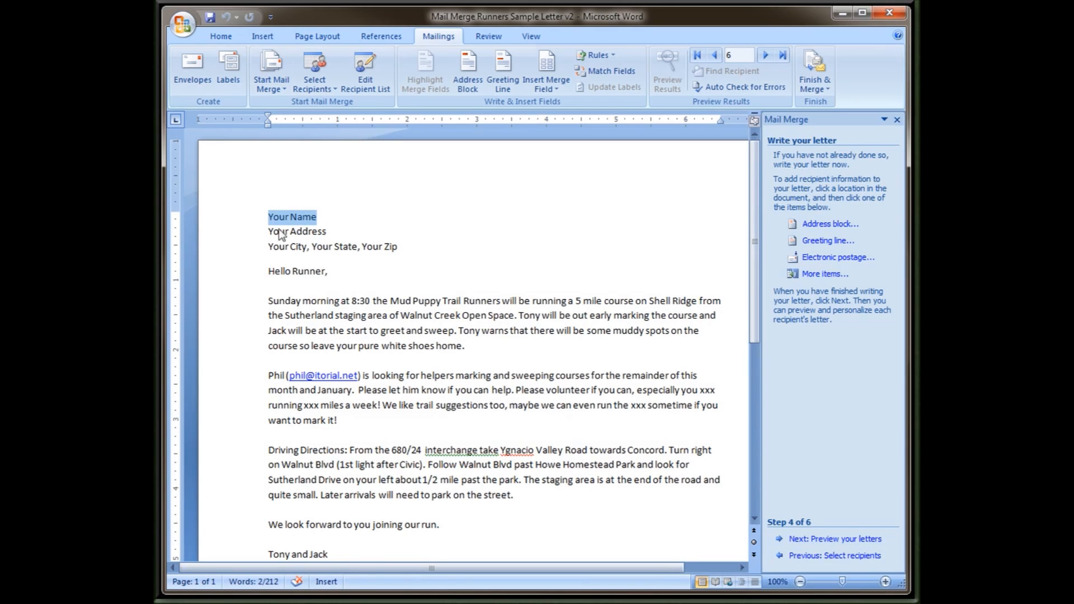
pyautogui.click(323, 218)
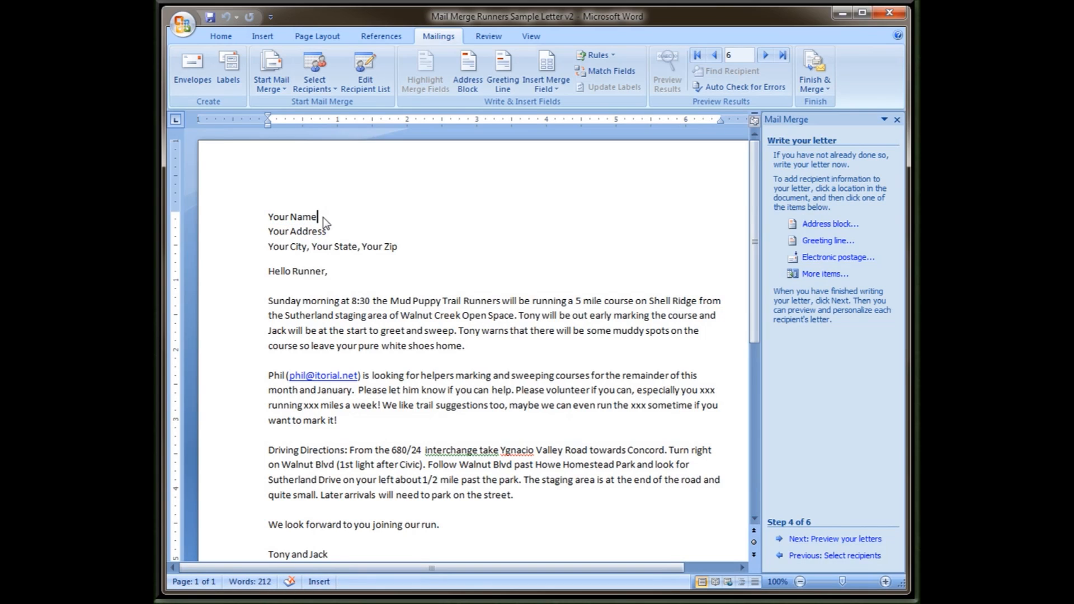
pyautogui.moveTo(323, 217); pyautogui.dragTo(305, 222)
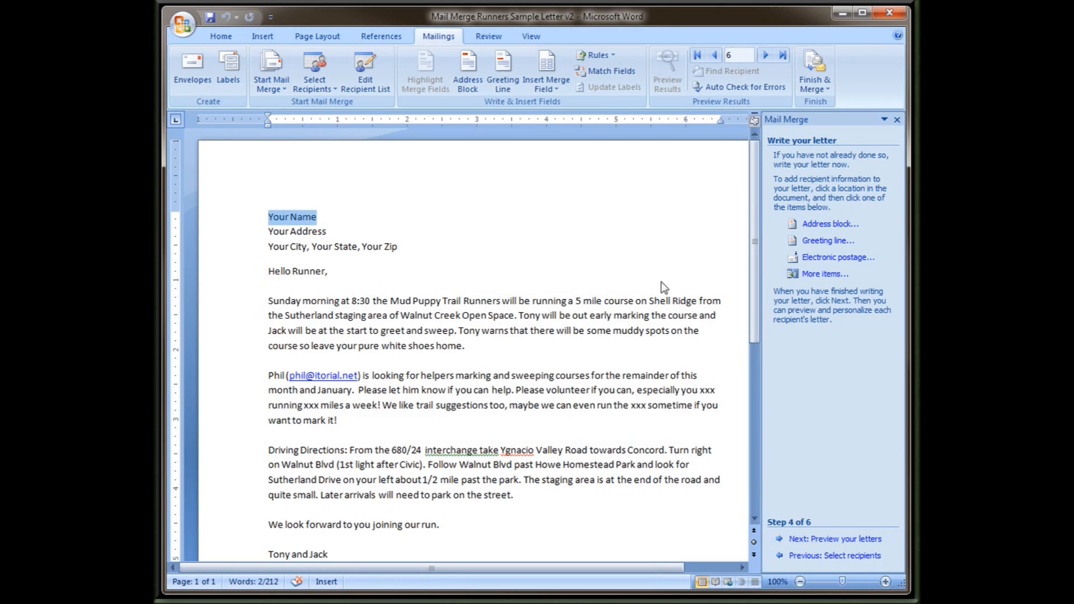
pyautogui.click(820, 275)
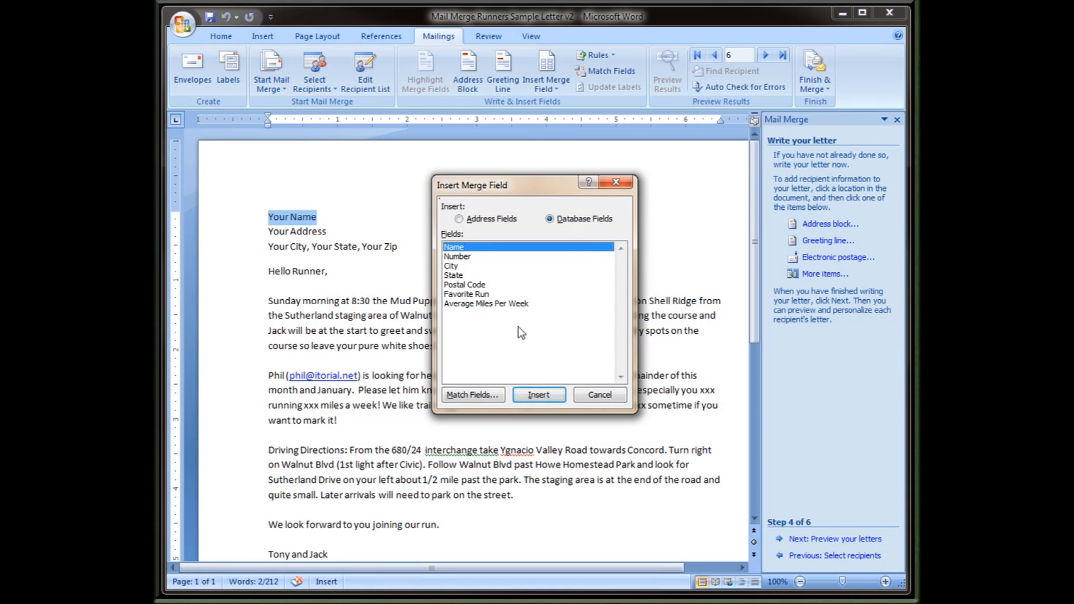
pyautogui.click(538, 395)
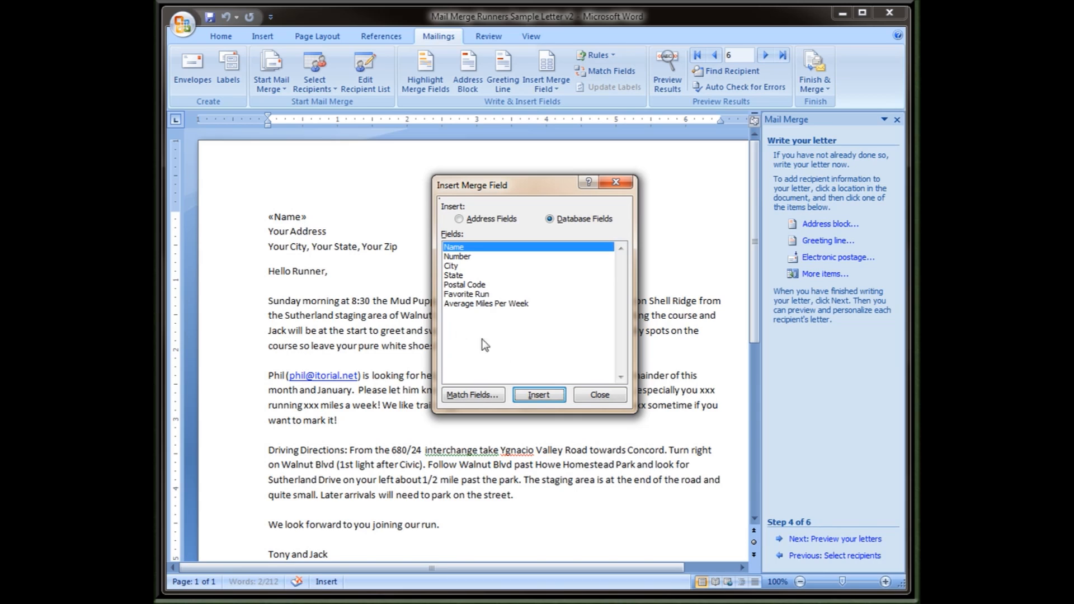
# Step: Replace the "Your Address" placeholder with the Number merge field from the database fields
pyautogui.click(601, 396)
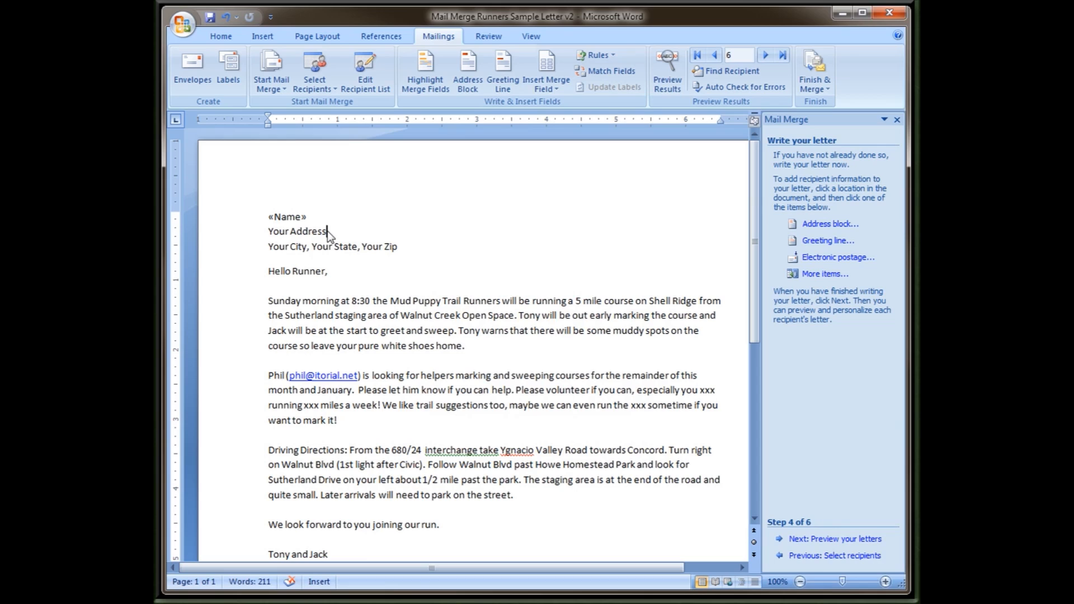
pyautogui.moveTo(327, 234); pyautogui.dragTo(309, 235)
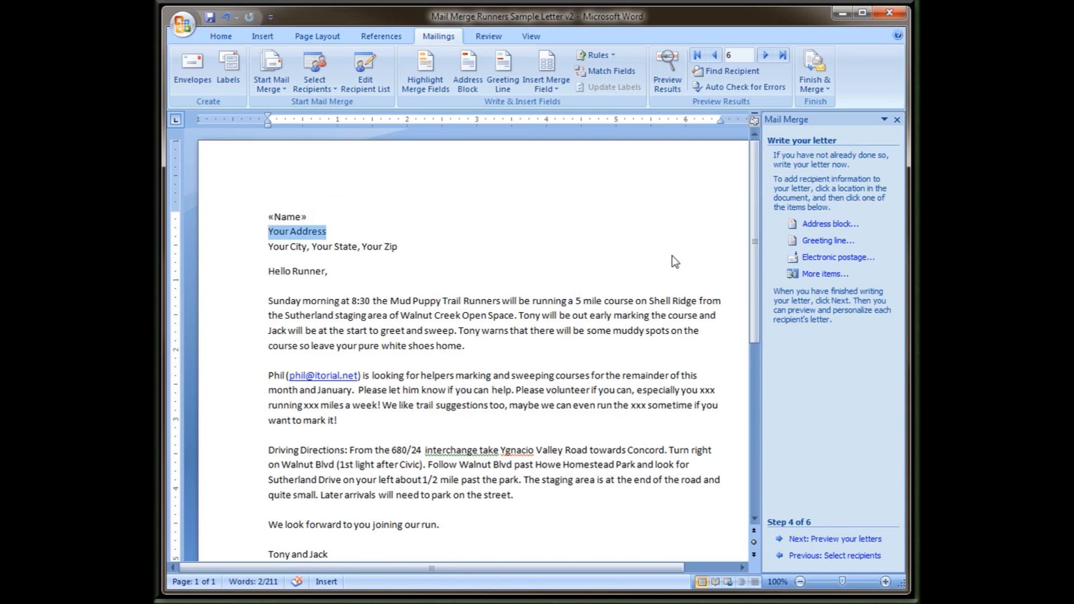
pyautogui.click(823, 274)
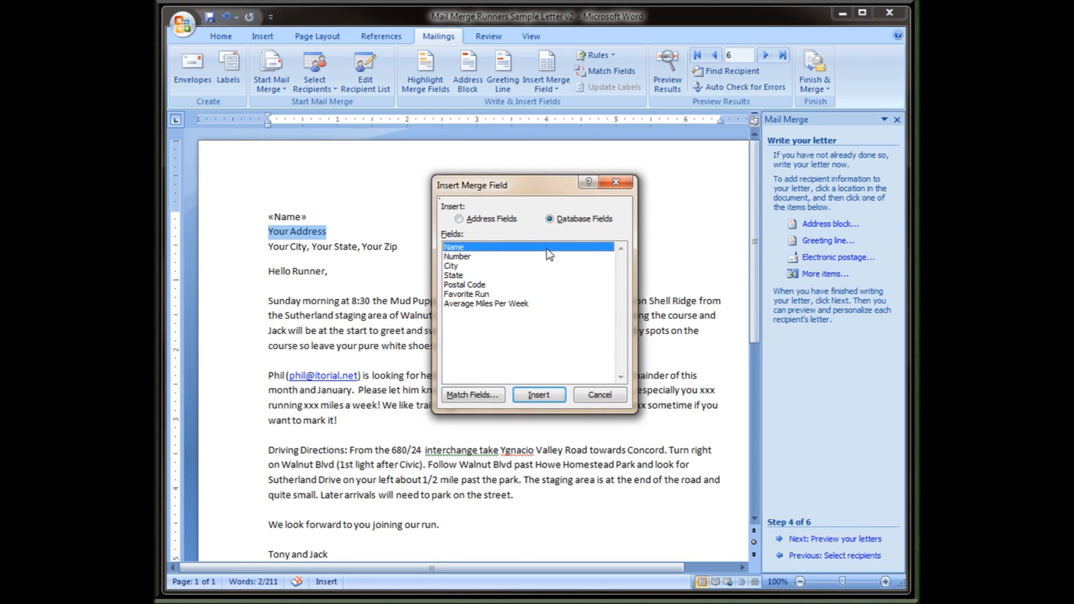
pyautogui.click(459, 258)
pyautogui.click(538, 395)
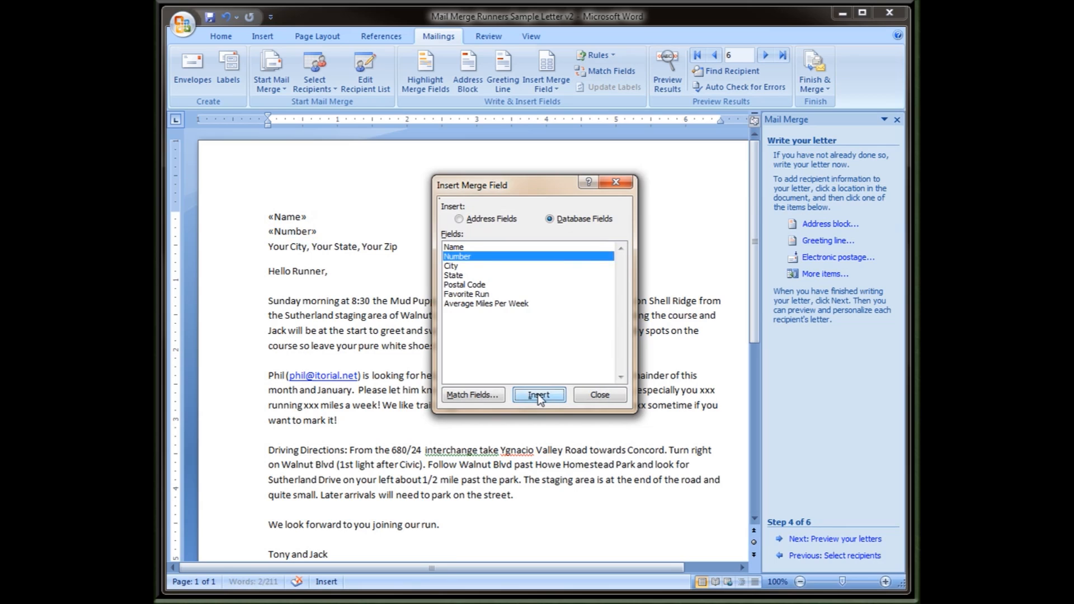
pyautogui.click(611, 393)
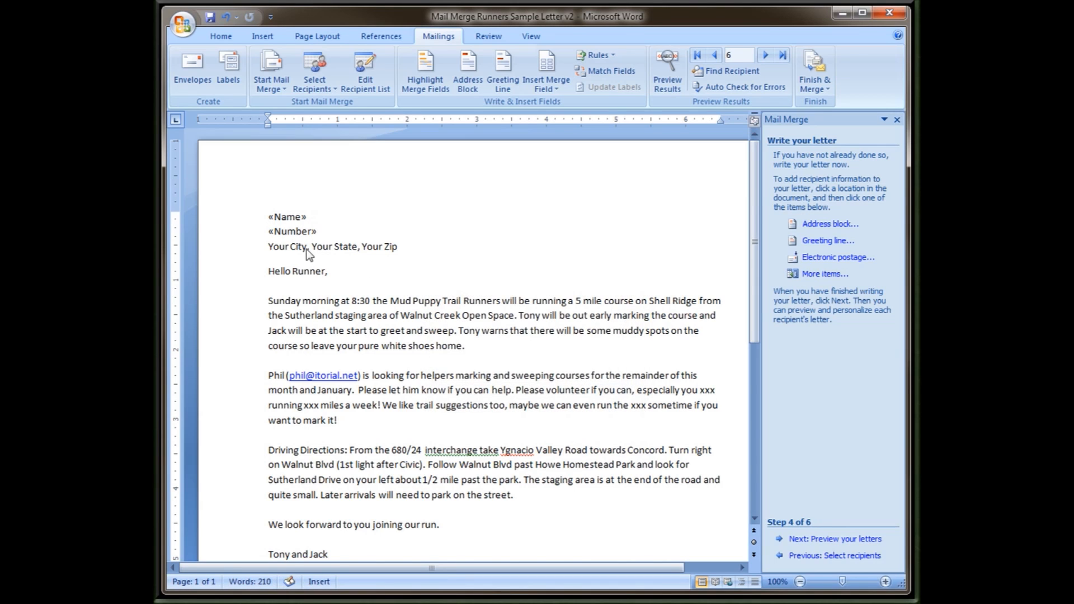
# Step: Replace the "Your City" placeholder with the City merge field, keeping the comma after it
pyautogui.moveTo(307, 248); pyautogui.dragTo(284, 249)
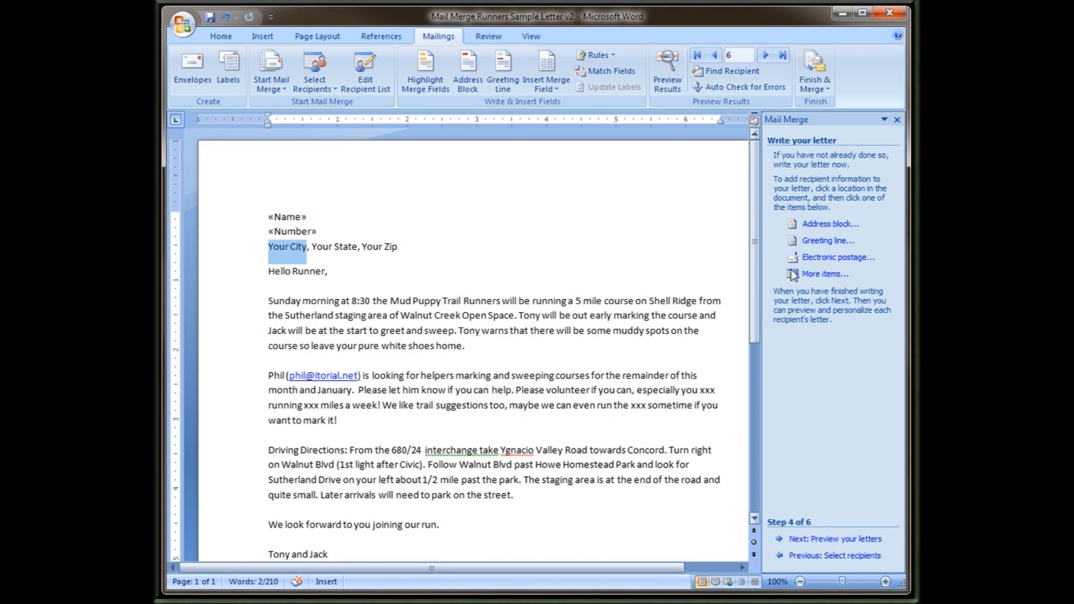
pyautogui.click(817, 273)
pyautogui.click(452, 265)
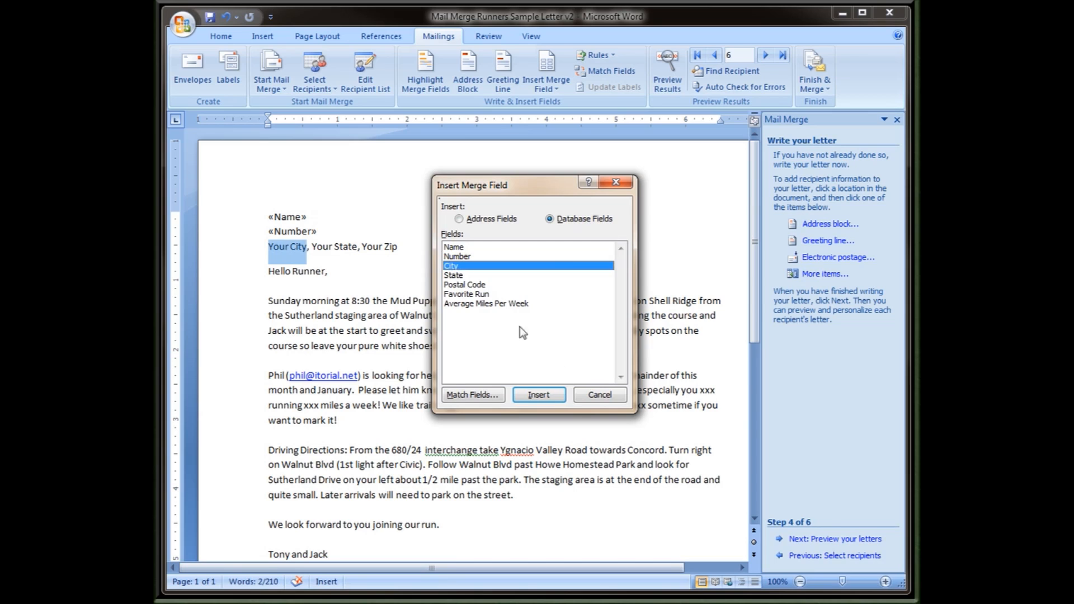
pyautogui.click(538, 394)
pyautogui.click(593, 391)
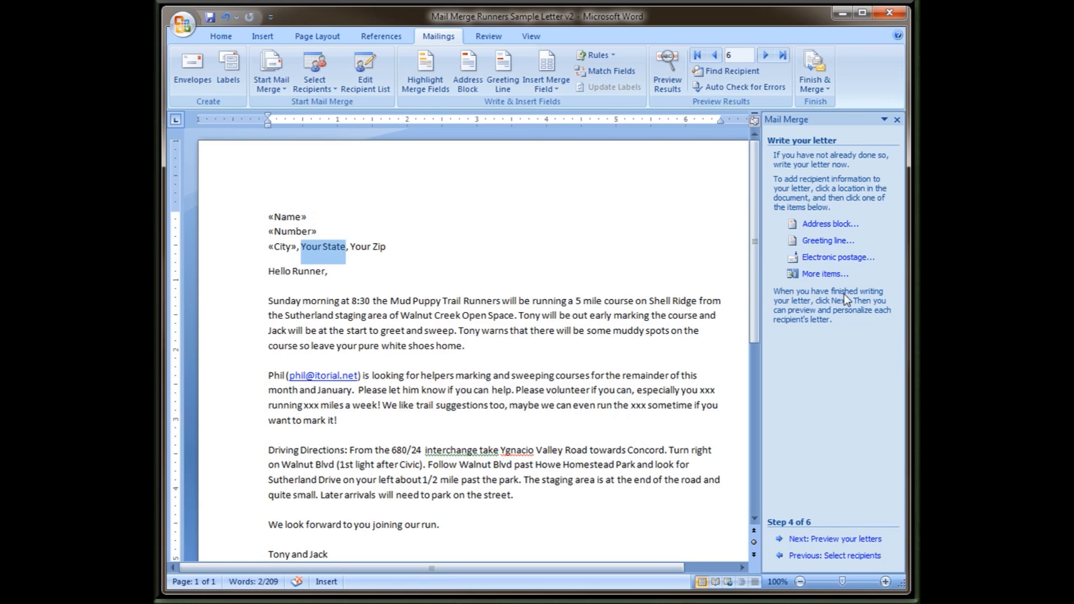
# Step: Replace the "Your State" placeholder in the address lines with the State merge field
pyautogui.click(824, 273)
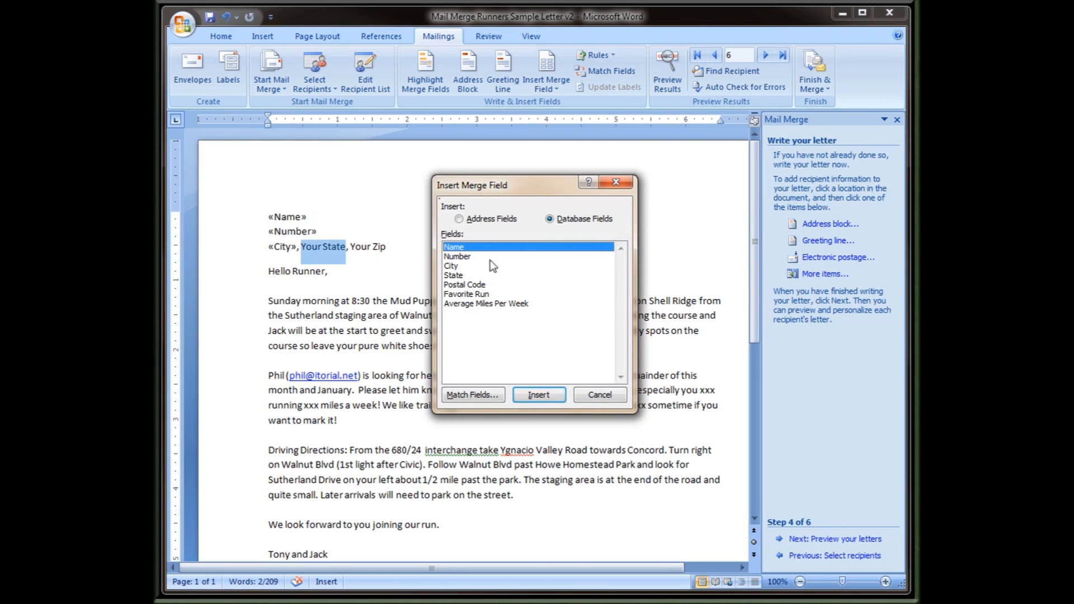
pyautogui.click(454, 276)
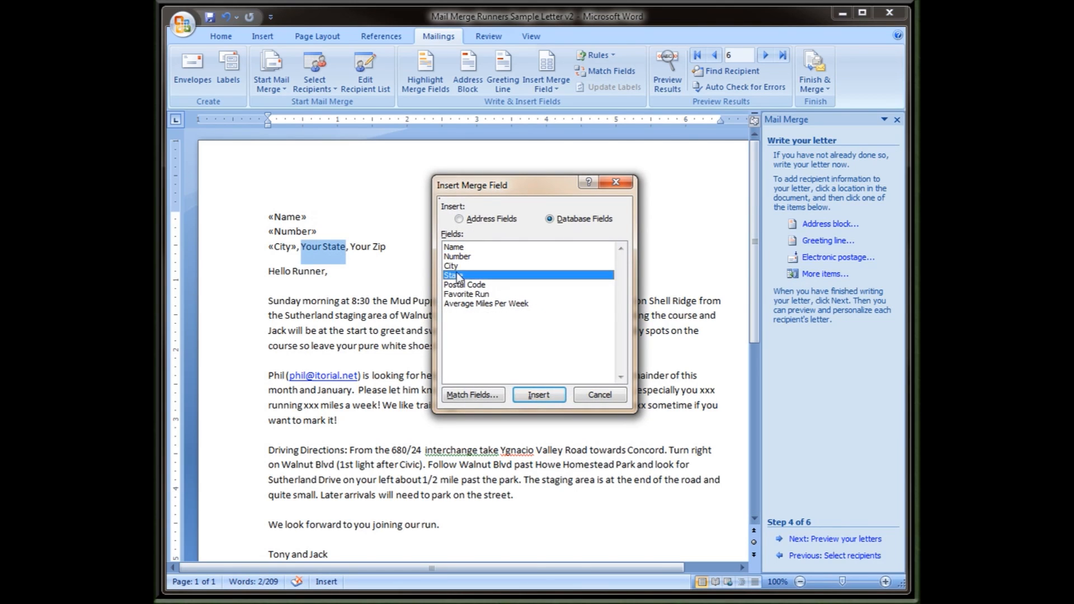
pyautogui.click(529, 394)
pyautogui.click(599, 394)
# Step: Replace the "Your Zip" placeholder at the end of the address with the Postal Code merge field
pyautogui.click(343, 249)
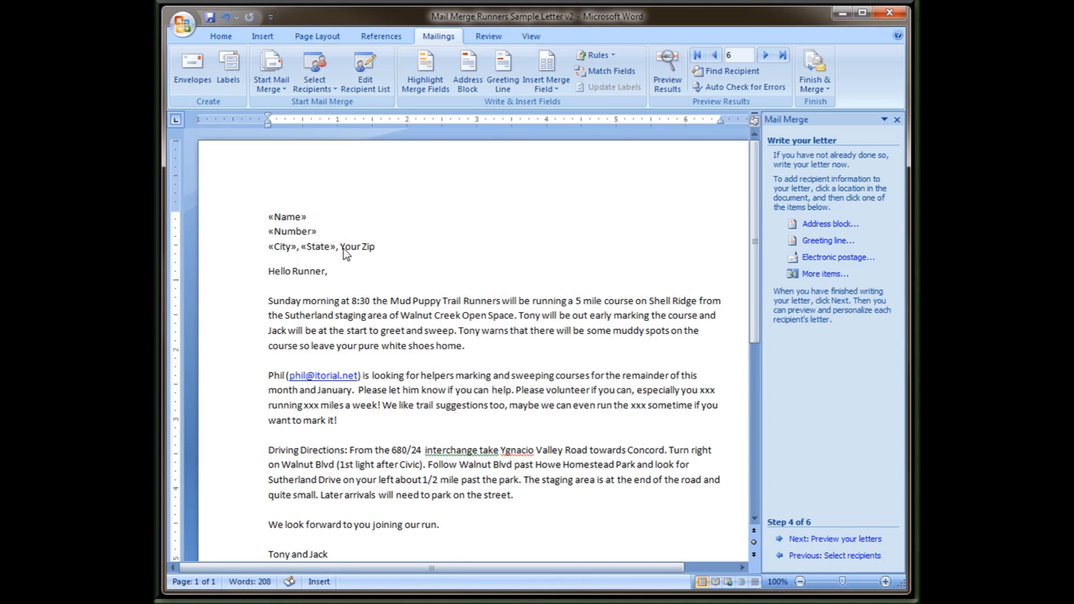
pyautogui.click(840, 272)
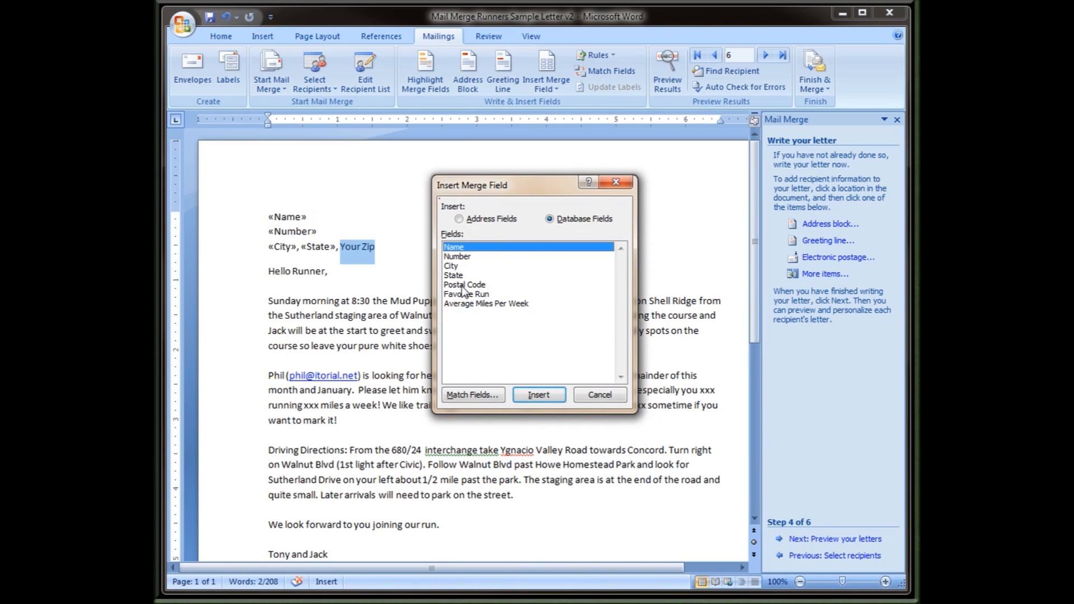
pyautogui.click(461, 285)
pyautogui.click(538, 395)
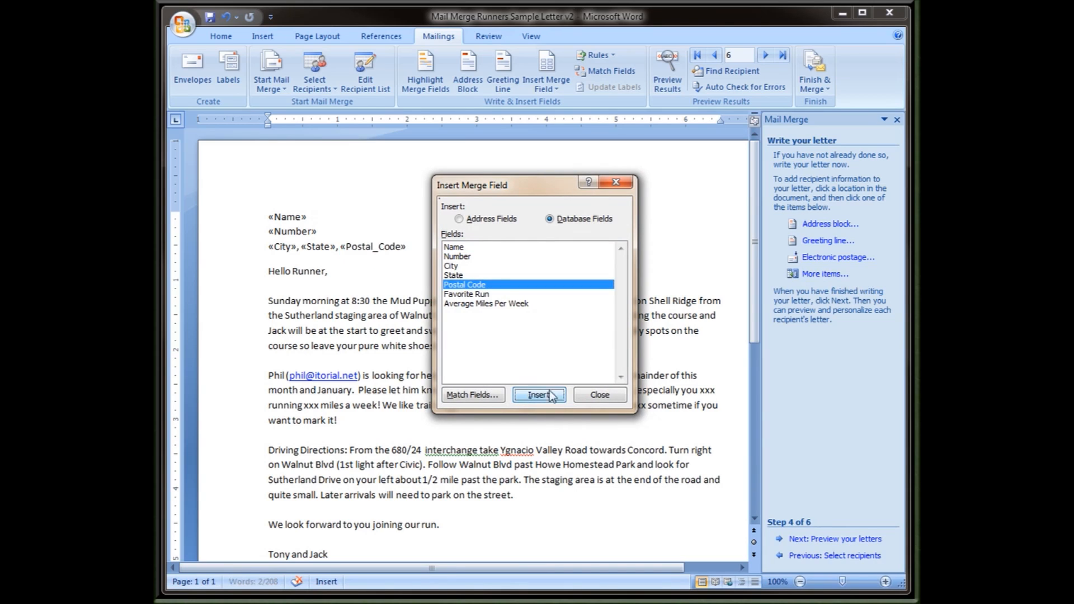
pyautogui.click(601, 395)
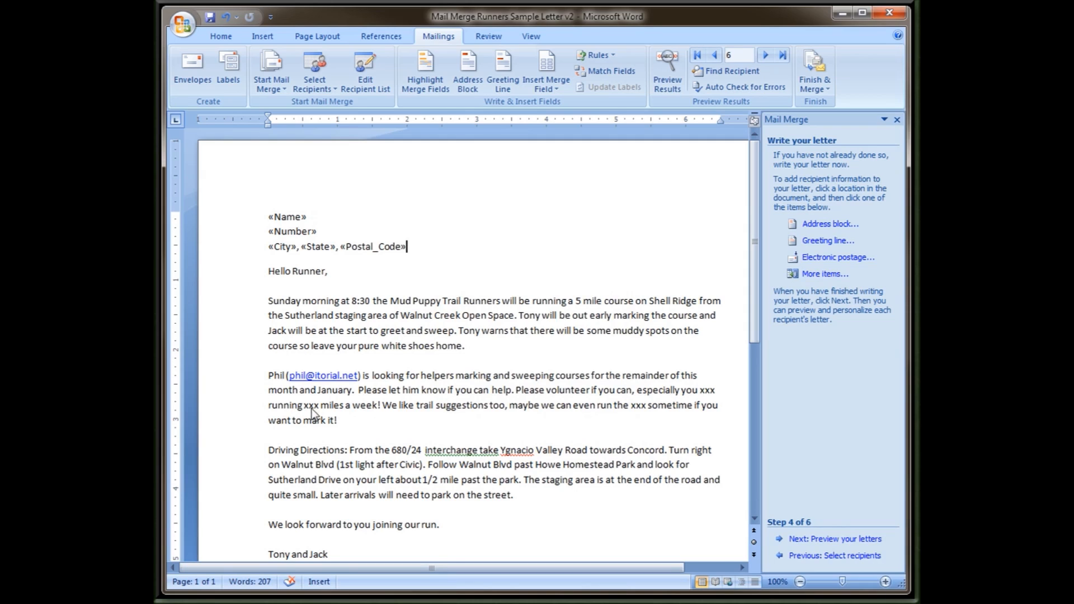
pyautogui.click(700, 391)
pyautogui.click(825, 223)
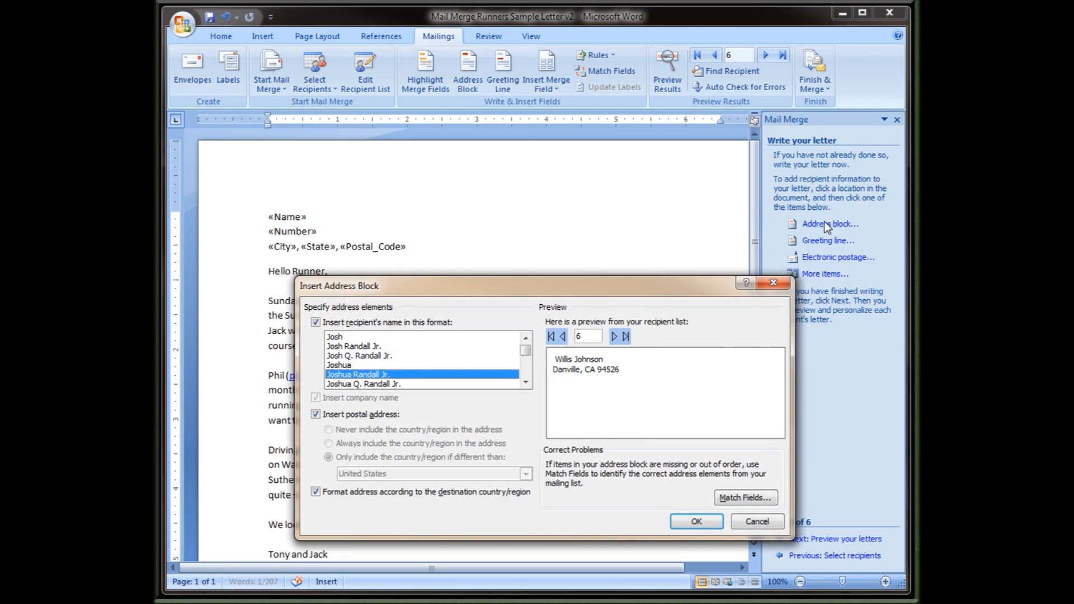
pyautogui.click(756, 521)
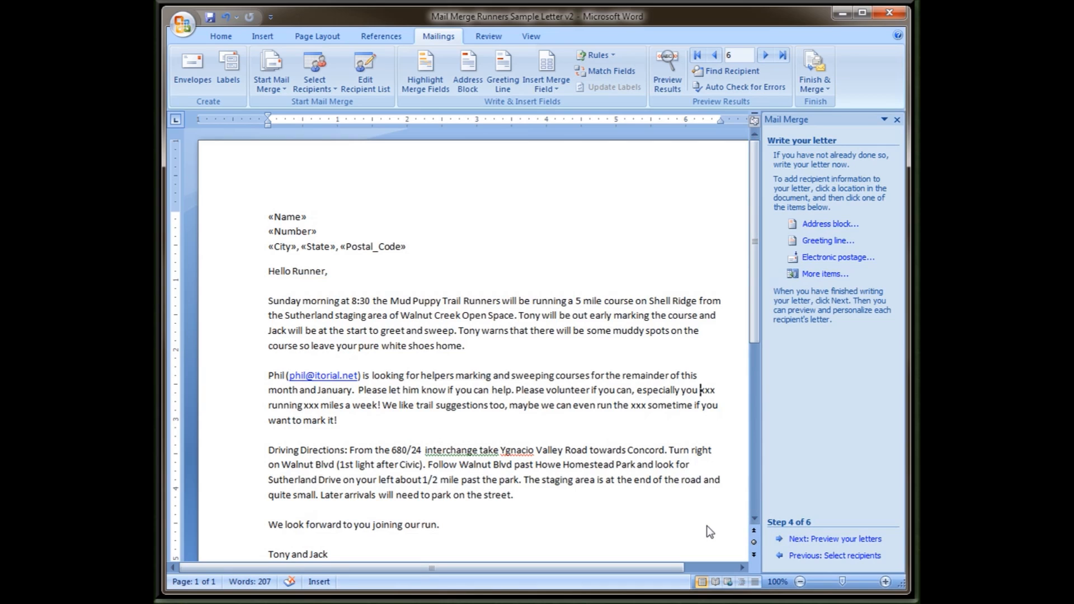
# Step: Replace the "xxx" placeholder after "especially you" in the second paragraph with the Name merge field
pyautogui.click(700, 391)
pyautogui.click(817, 273)
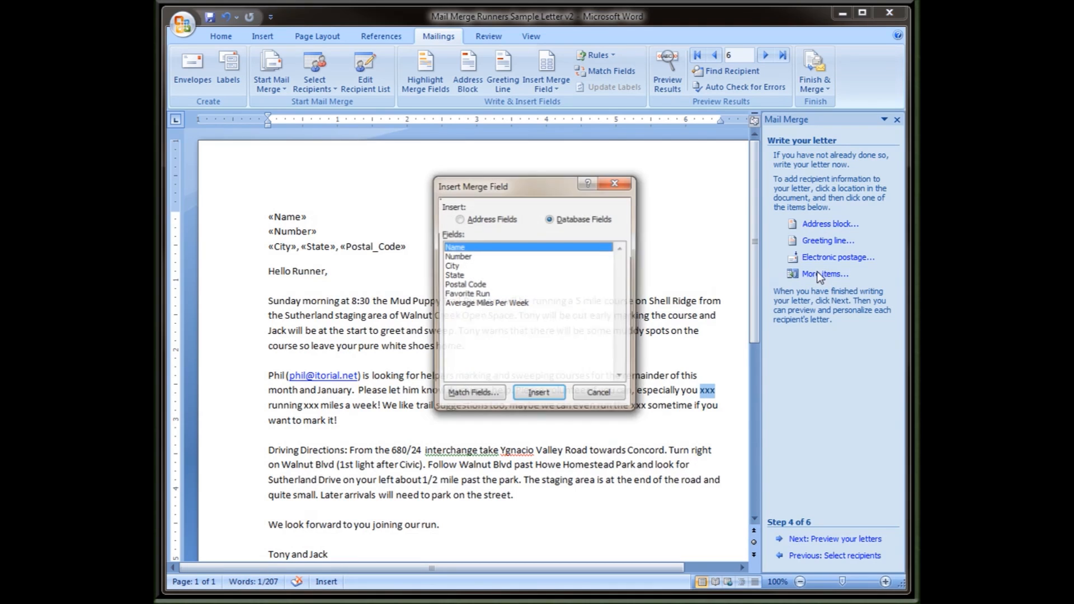
pyautogui.click(540, 395)
pyautogui.press('Escape')
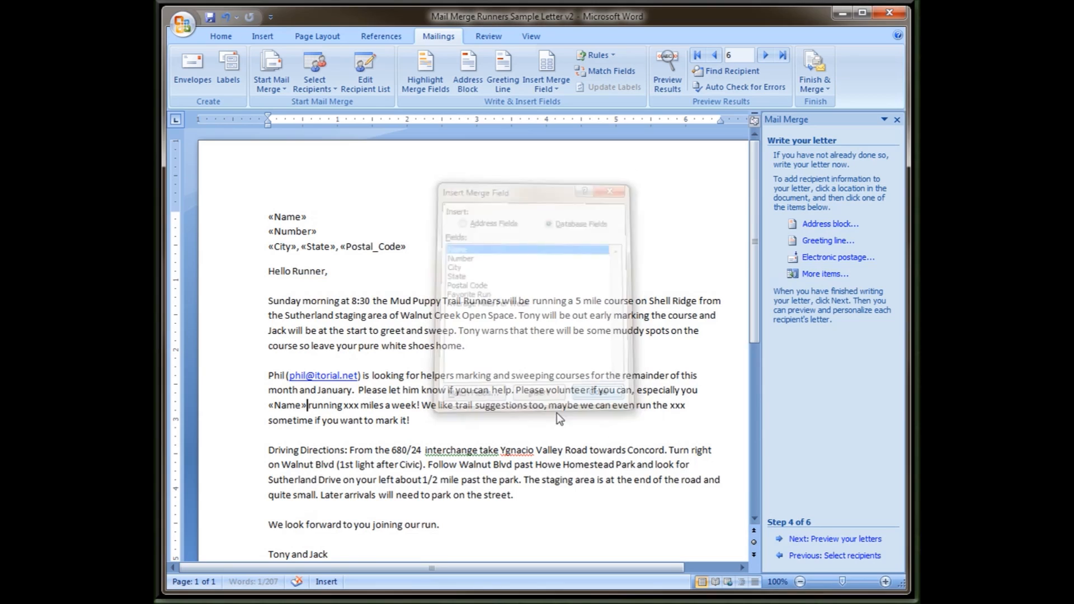
# Step: Replace the "xxx" placeholder before "miles a week" with the Average Miles Per Week merge field
pyautogui.click(344, 405)
pyautogui.moveTo(344, 406); pyautogui.dragTo(359, 406)
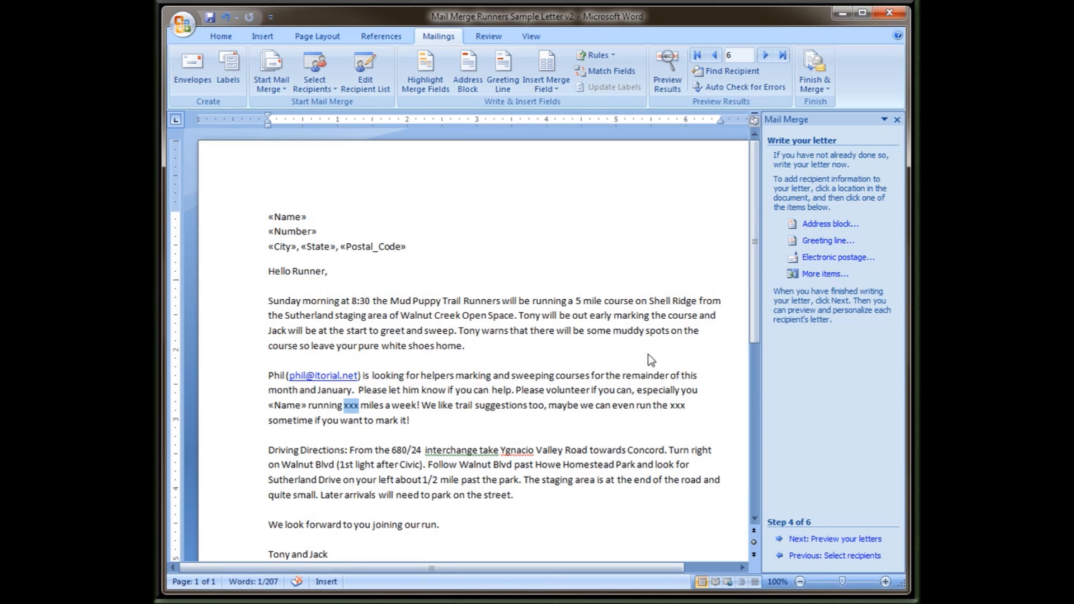
pyautogui.click(827, 274)
pyautogui.click(487, 303)
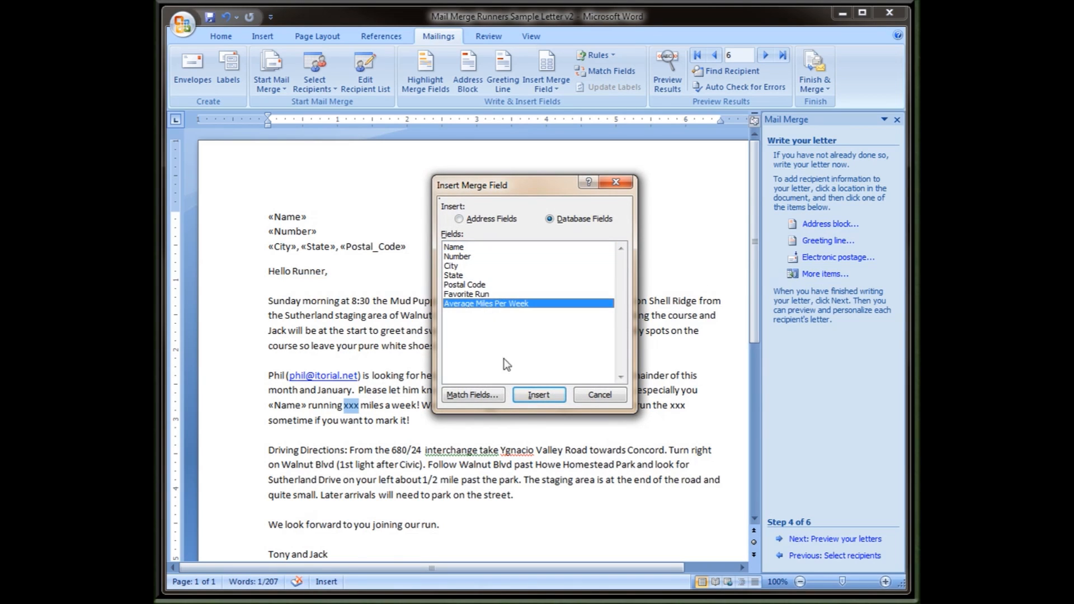
pyautogui.click(538, 395)
pyautogui.click(599, 395)
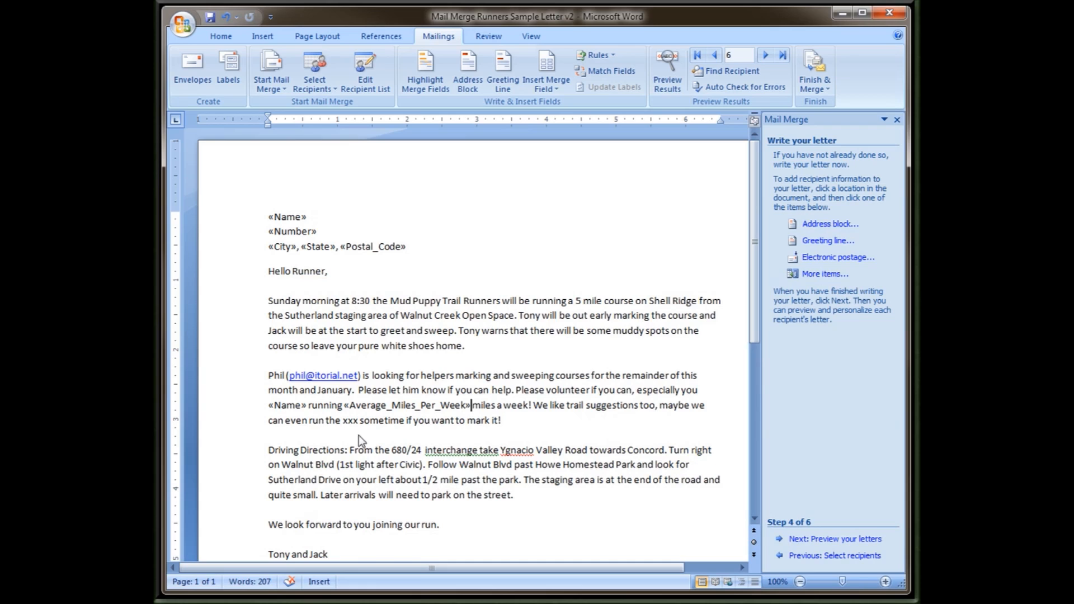
# Step: Replace the "xxx" placeholder after "can even run the" with the Favorite Run merge field
pyautogui.moveTo(349, 421); pyautogui.dragTo(361, 422)
pyautogui.click(823, 273)
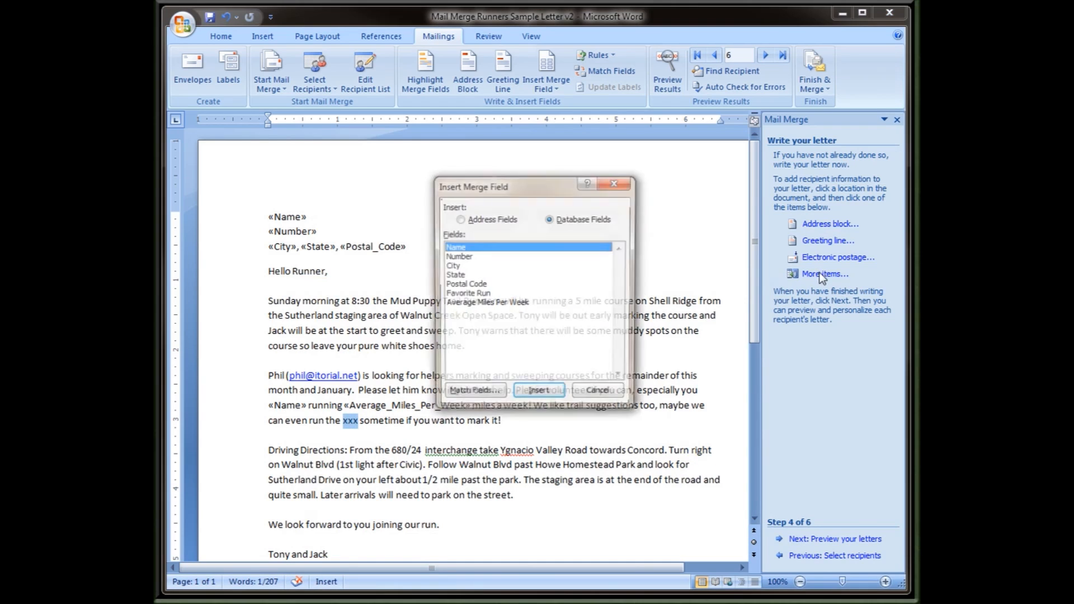
pyautogui.click(475, 294)
pyautogui.click(538, 395)
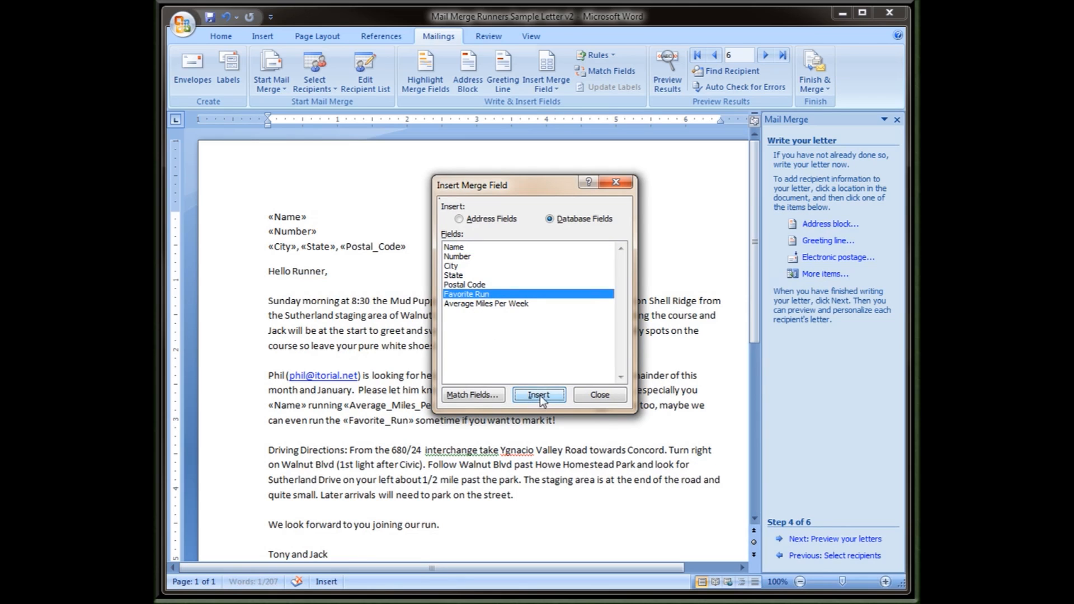
pyautogui.click(599, 394)
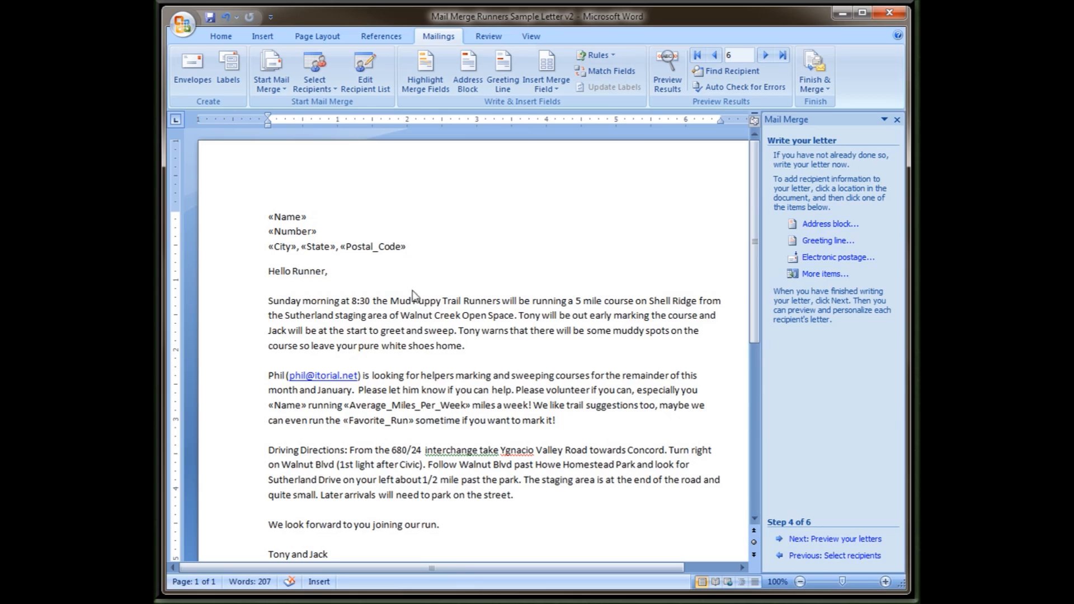
# Step: Preview the merged letter to check the inserted fields and their spacing, and return to the letter-writing stage
pyautogui.click(416, 420)
pyautogui.click(828, 538)
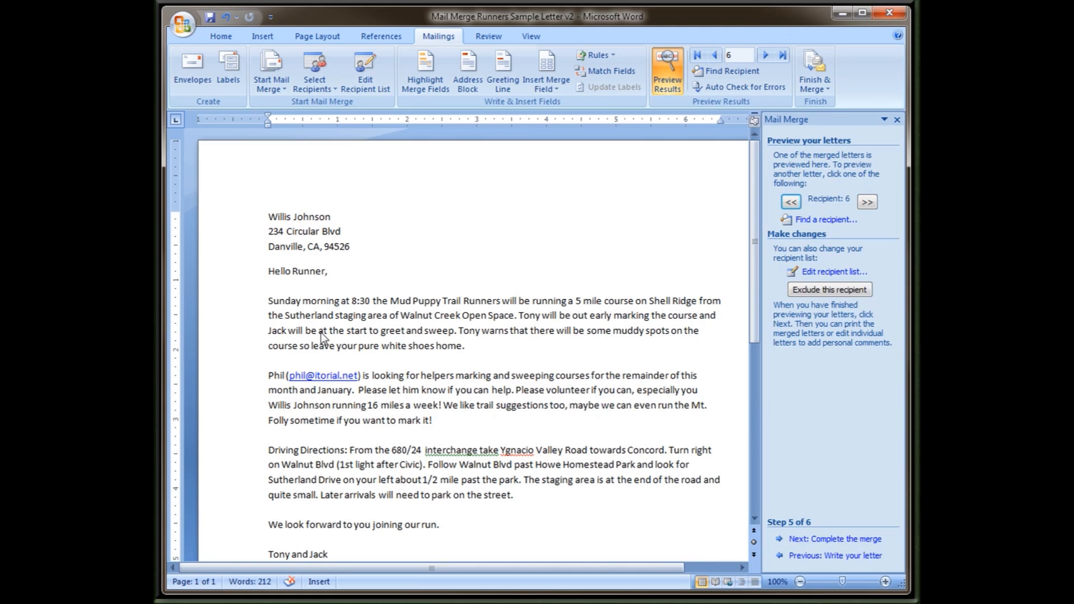
pyautogui.click(305, 247)
pyautogui.click(831, 558)
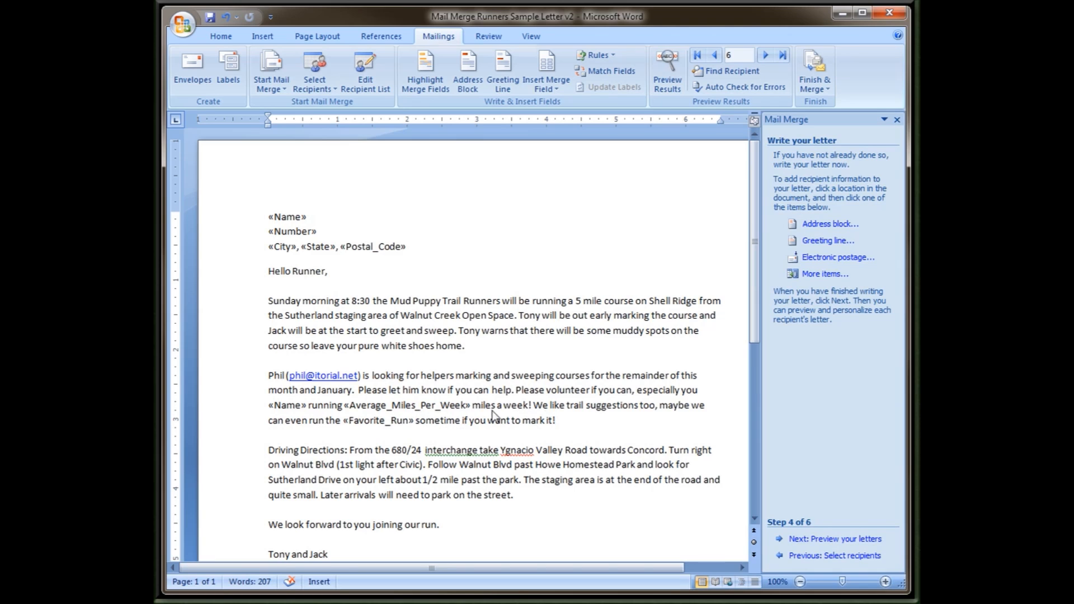
# Step: Add an extra space before and after the Average_Miles_Per_Week field and after the Favorite_Run field
pyautogui.press('BackSpace')
pyautogui.click(344, 406)
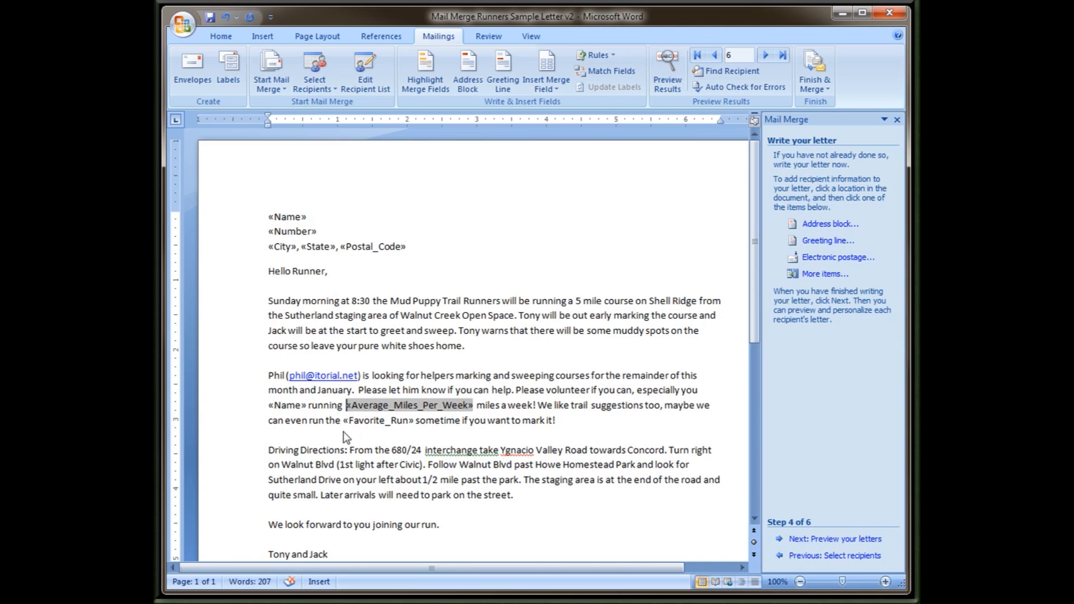
pyautogui.click(415, 421)
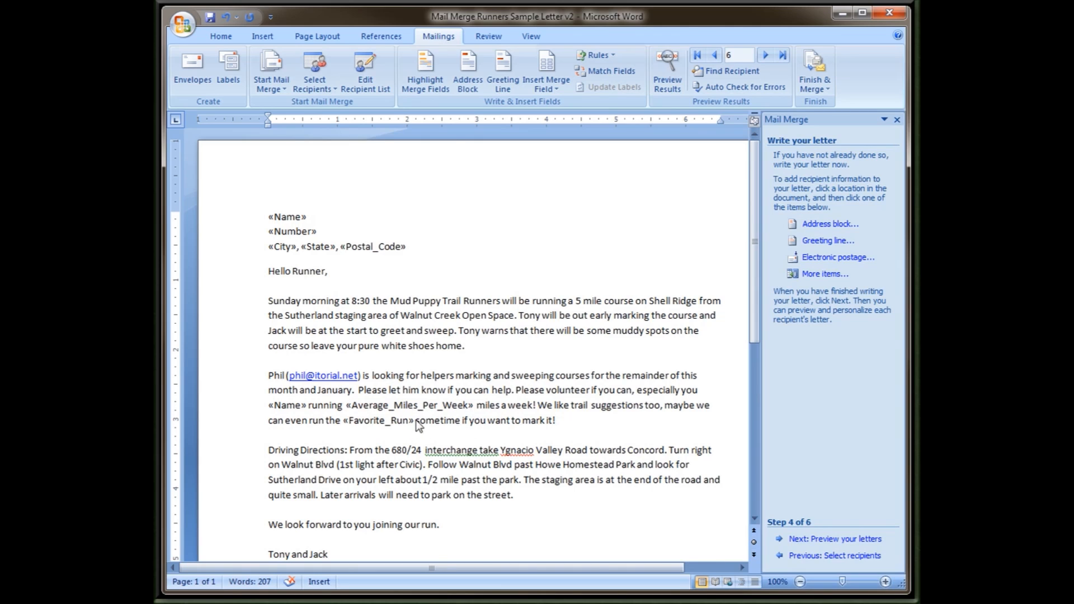
# Step: Replace the word "Runner" in the "Hello" greeting with the Name merge field, keeping the comma
pyautogui.click(324, 271)
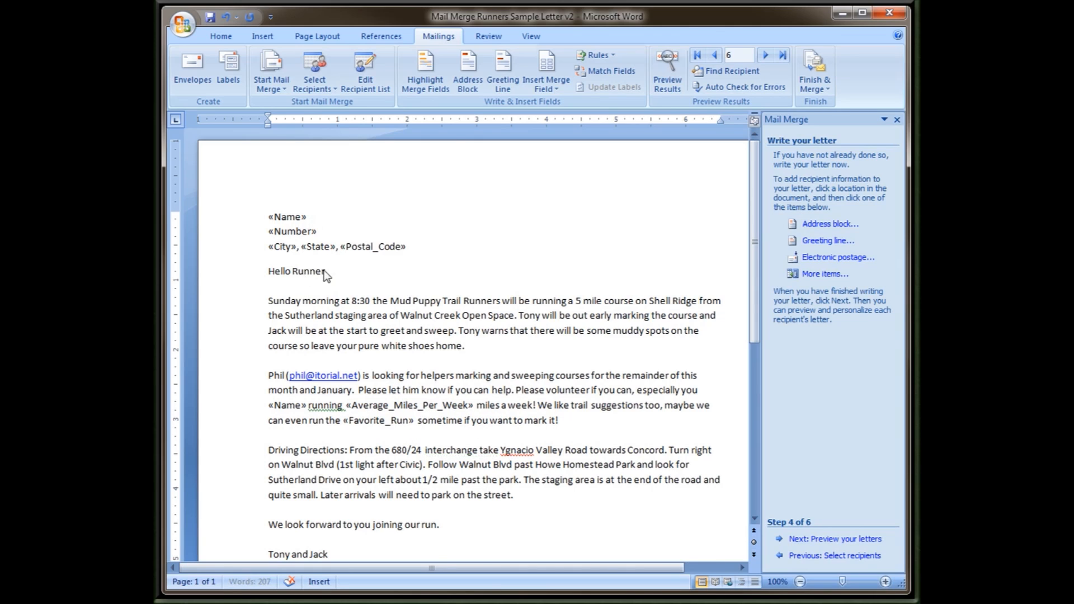
pyautogui.moveTo(293, 270); pyautogui.dragTo(325, 272)
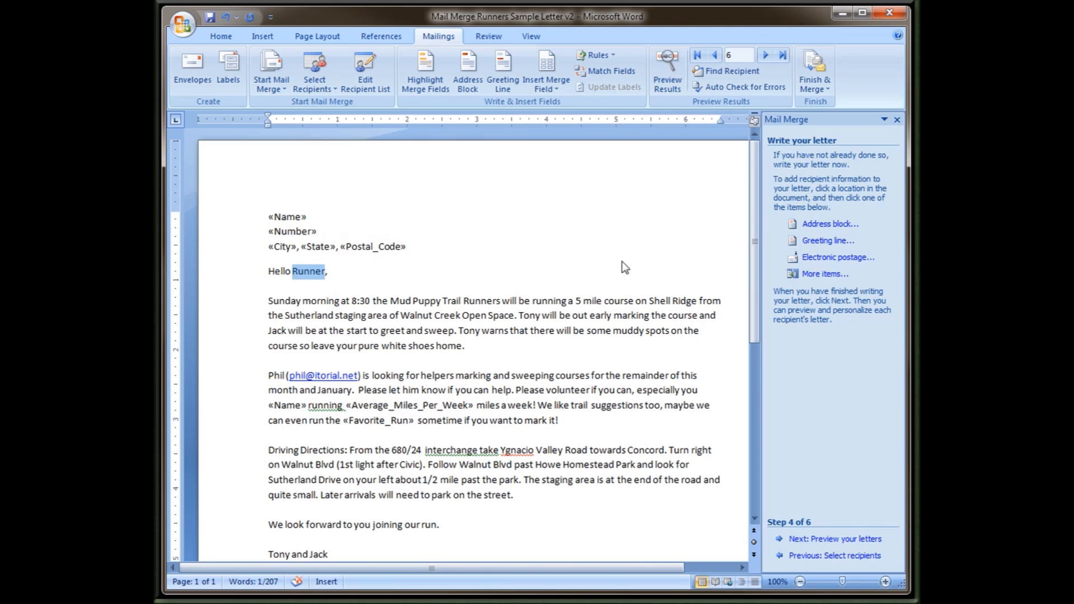
pyautogui.click(827, 273)
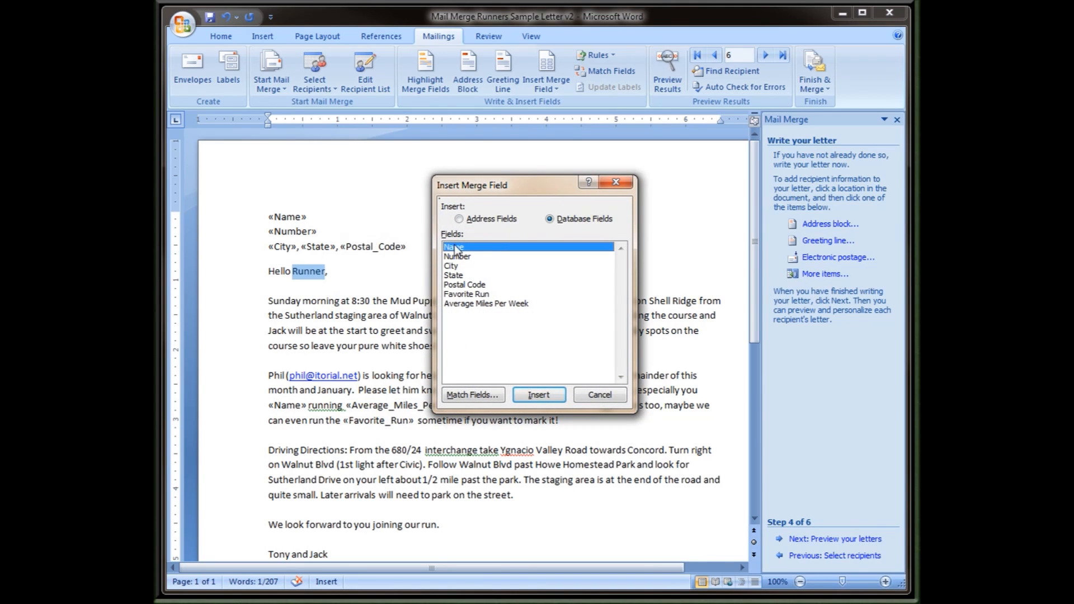
pyautogui.click(546, 397)
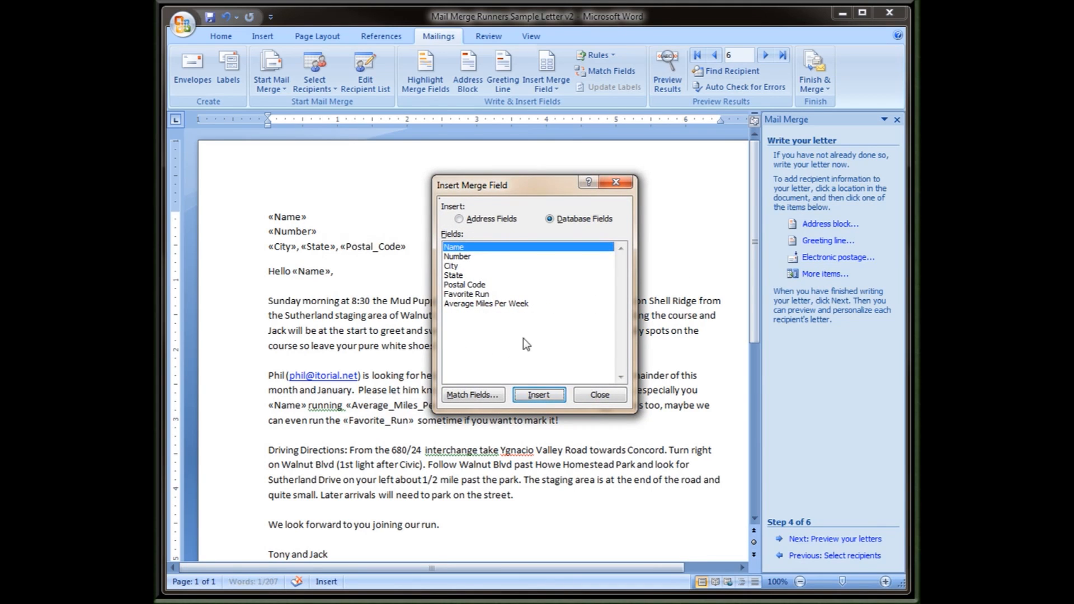
pyautogui.click(596, 395)
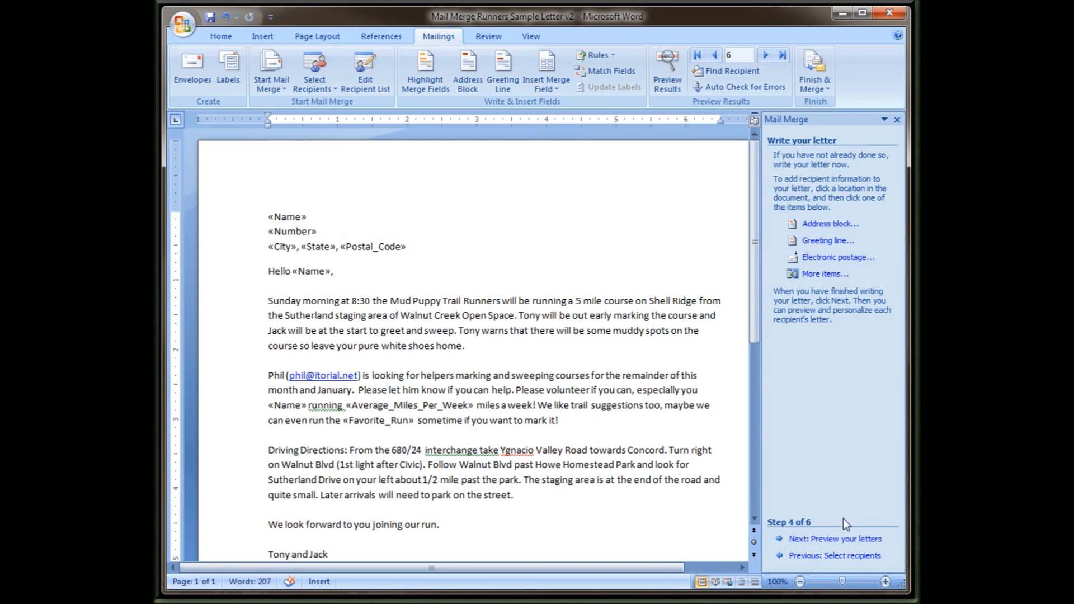
# Step: Advance the wizard to the letter preview, look through the merged letter and show the next recipient's letter
pyautogui.click(838, 539)
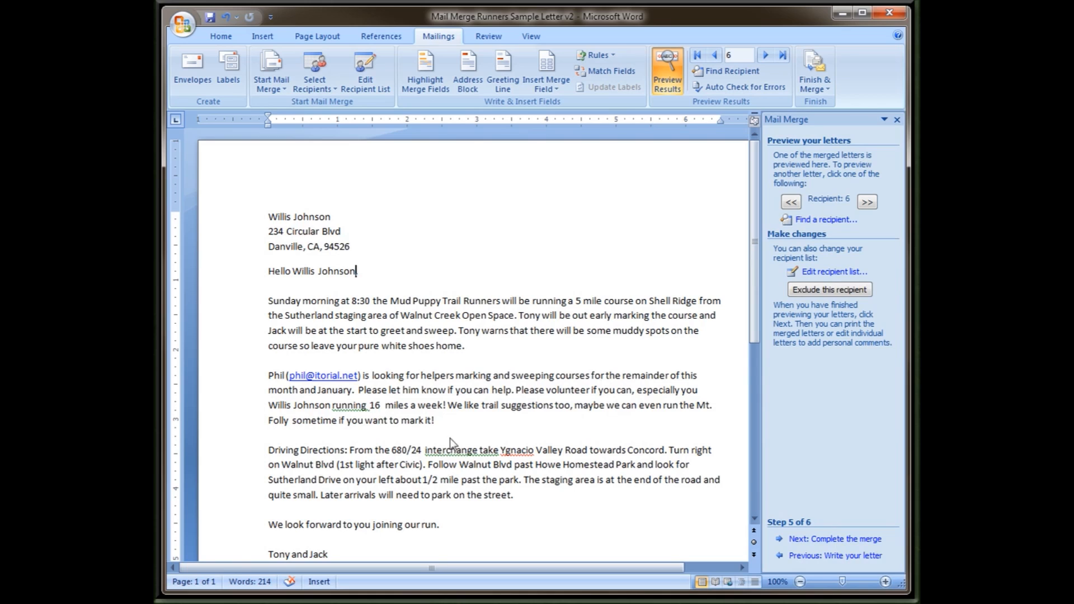
pyautogui.scroll(-1, 398, 434)
pyautogui.scroll(1, 398, 434)
pyautogui.click(865, 204)
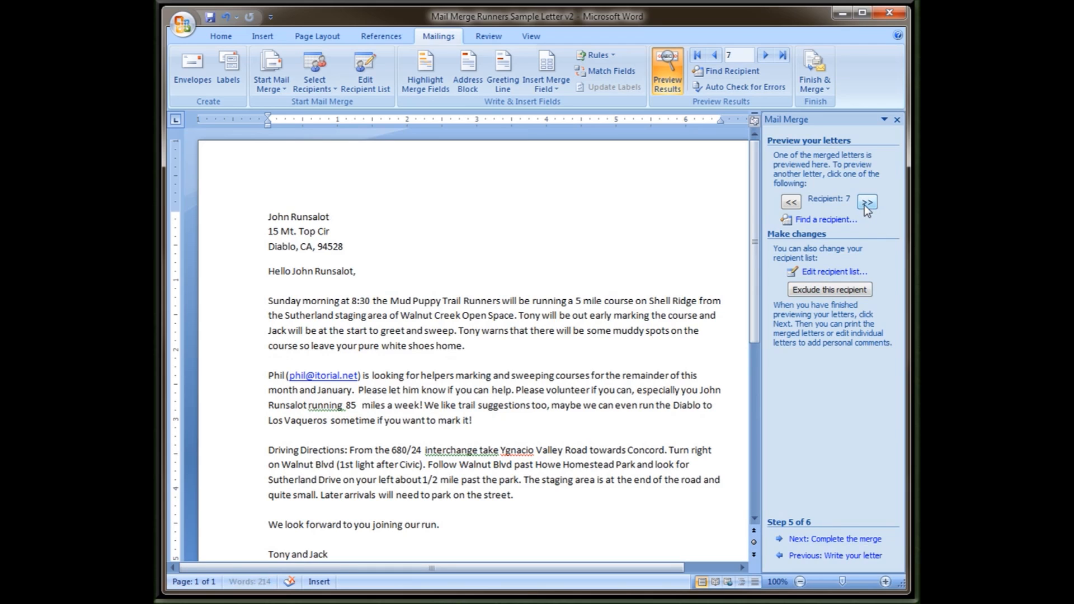
# Step: Page forward through the merged letters to recipient 10 to check each one's fields
pyautogui.click(864, 204)
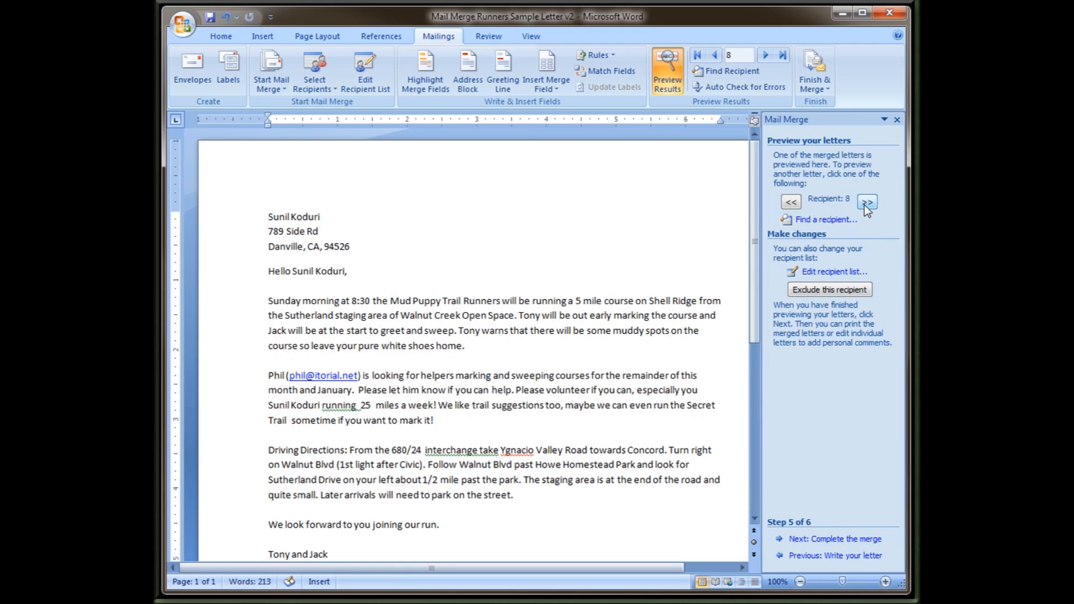
pyautogui.click(864, 204)
pyautogui.click(866, 204)
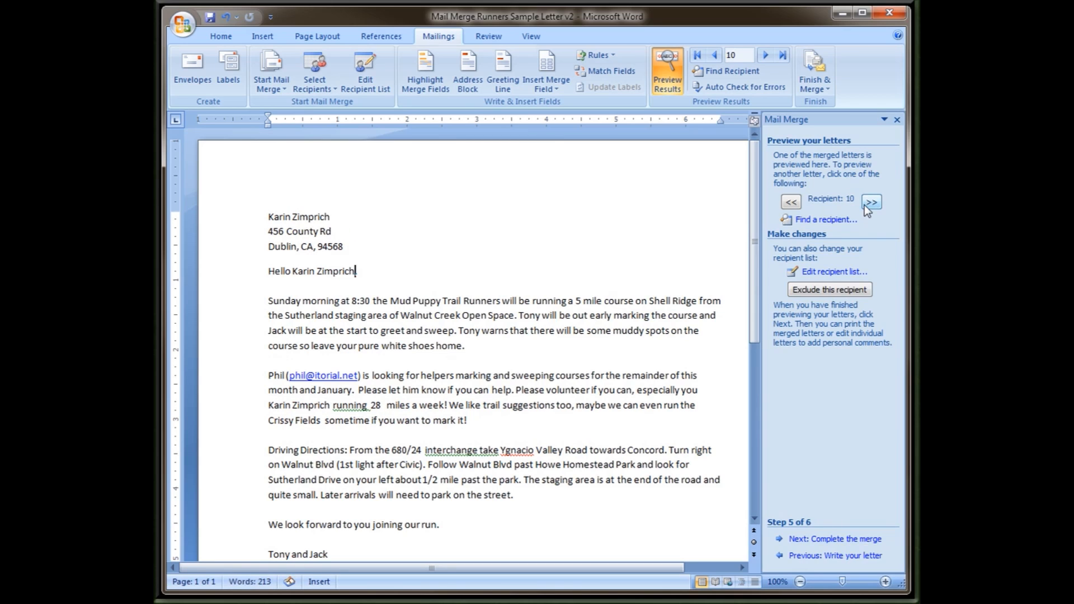
# Step: Page back through the merged letters to recipient 1
pyautogui.click(791, 202)
pyautogui.click(791, 202)
pyautogui.click(791, 202)
pyautogui.click(790, 202)
pyautogui.click(791, 202)
pyautogui.click(790, 203)
pyautogui.click(791, 202)
pyautogui.click(791, 202)
pyautogui.click(791, 202)
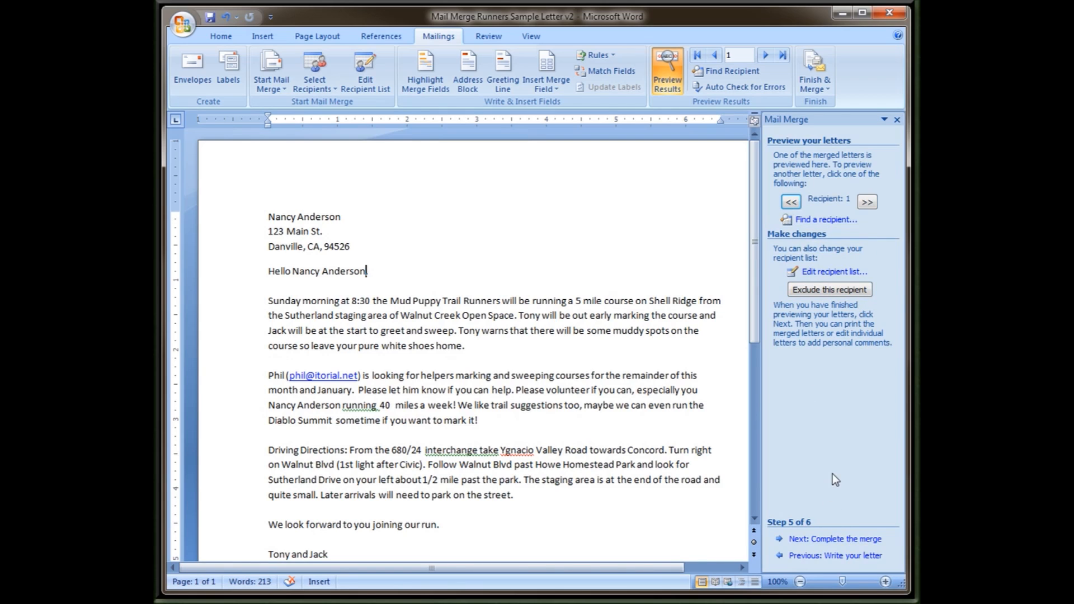
# Step: Advance the wizard to the merge completion stage and start printing only the current record, checking which printers are available
pyautogui.click(834, 540)
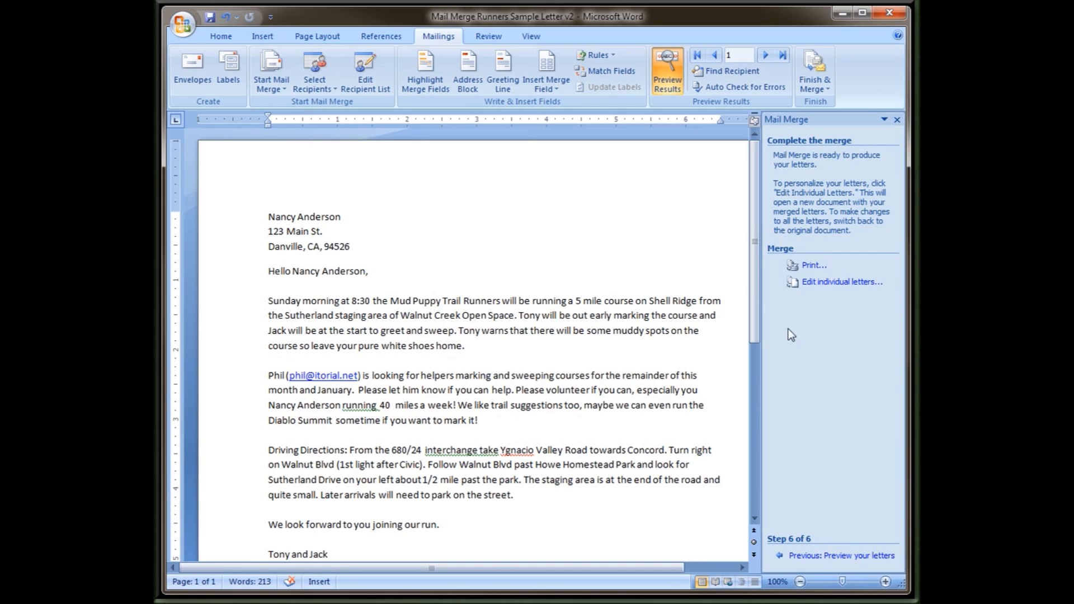
pyautogui.click(817, 265)
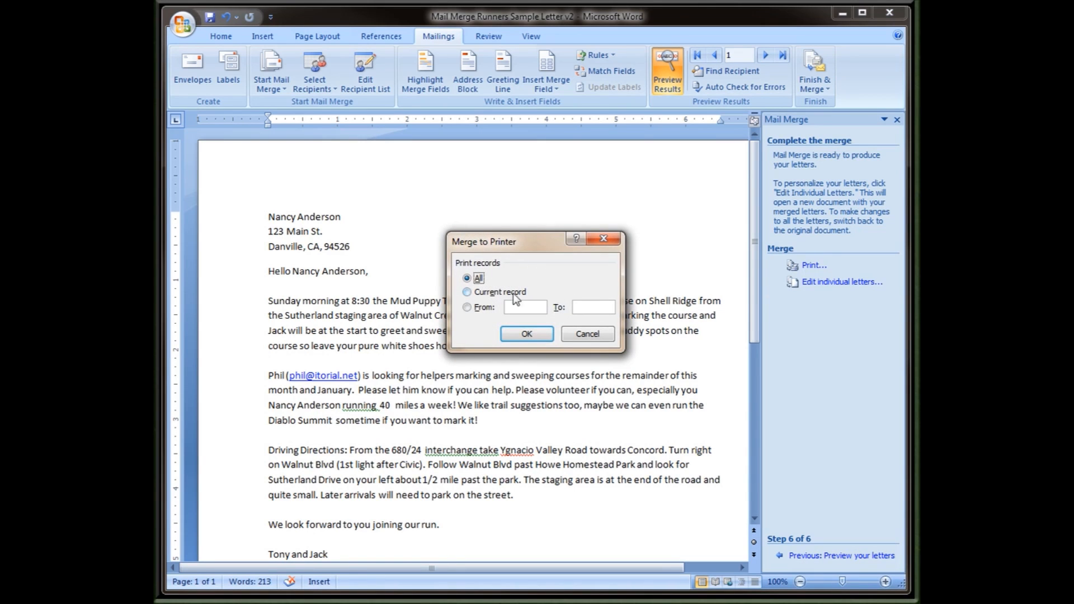
pyautogui.click(469, 290)
pyautogui.click(527, 334)
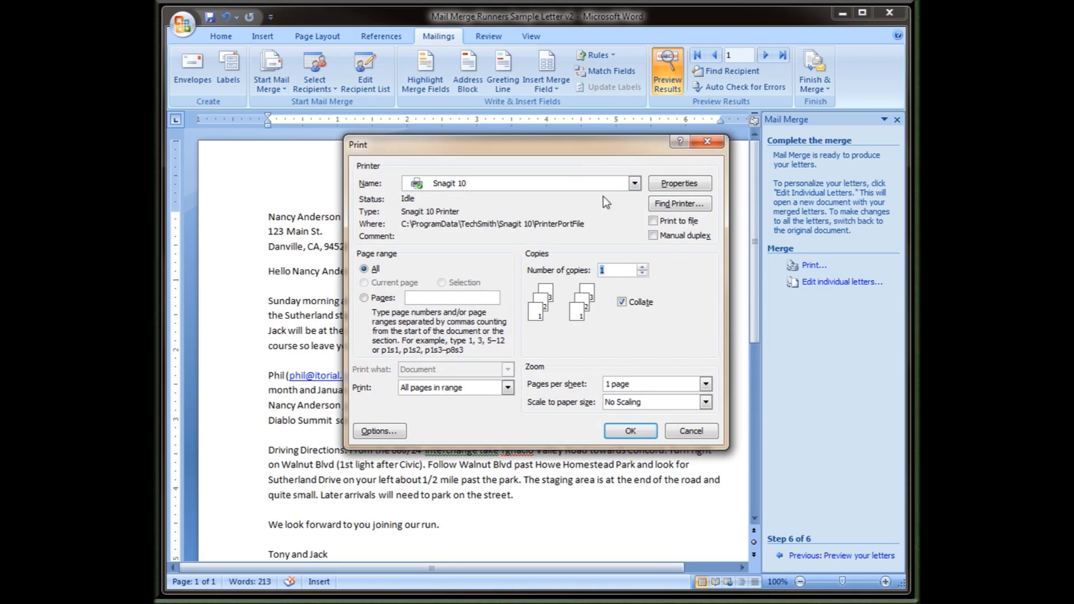
pyautogui.click(635, 184)
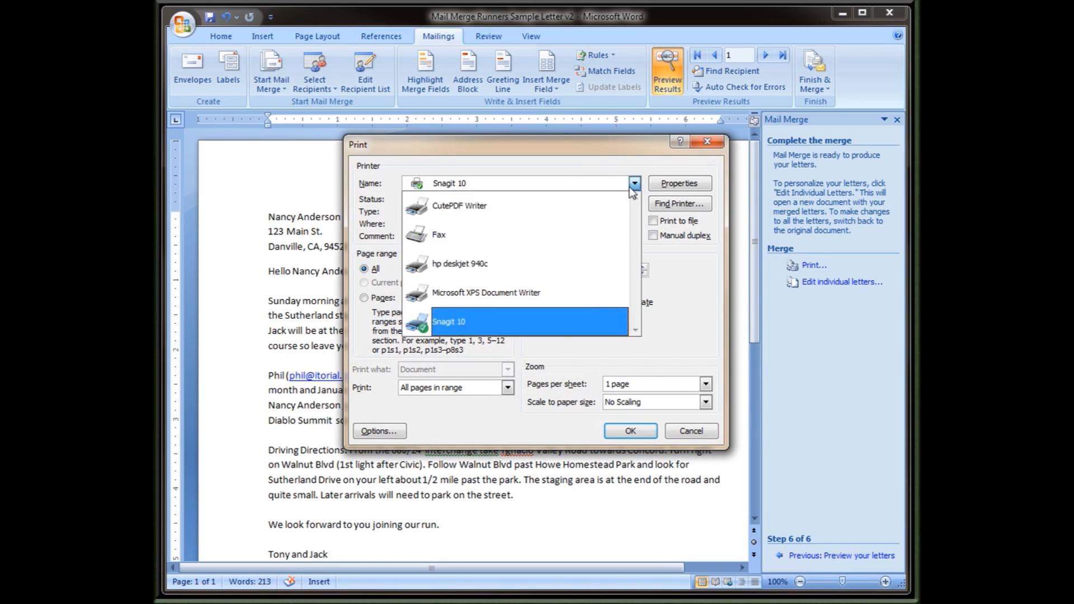
pyautogui.click(556, 151)
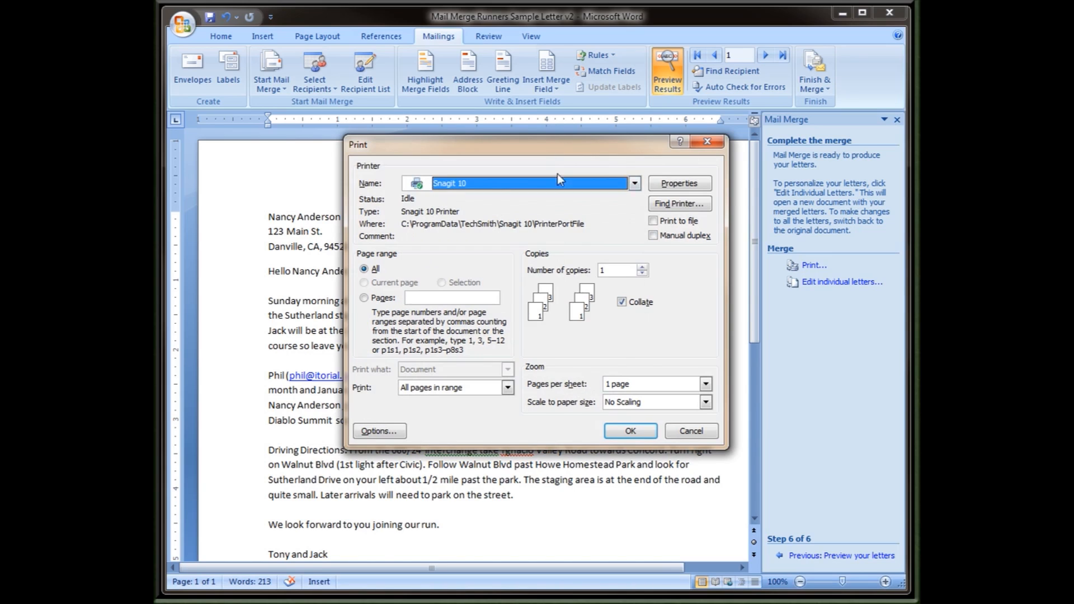